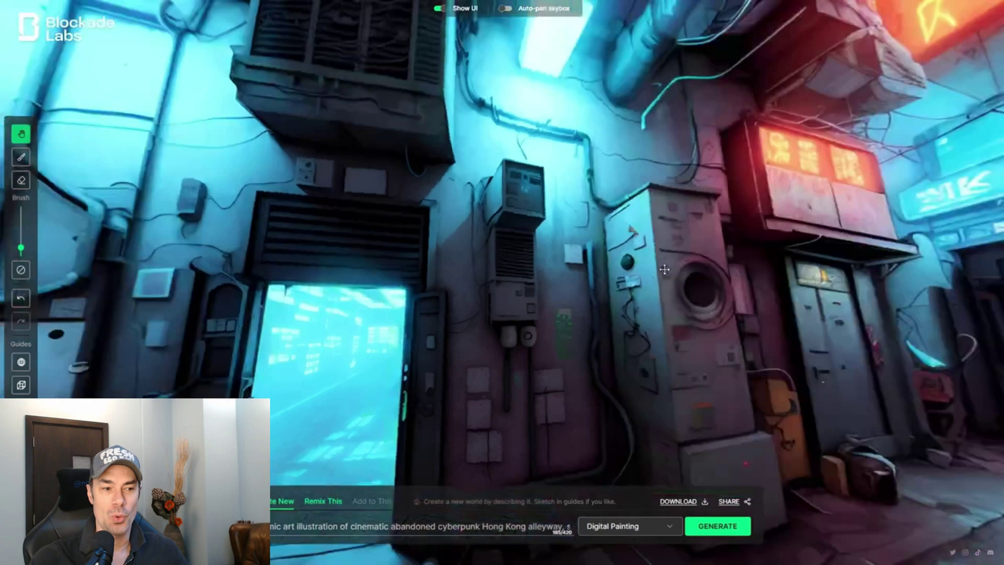
drag(665, 269, 890, 411)
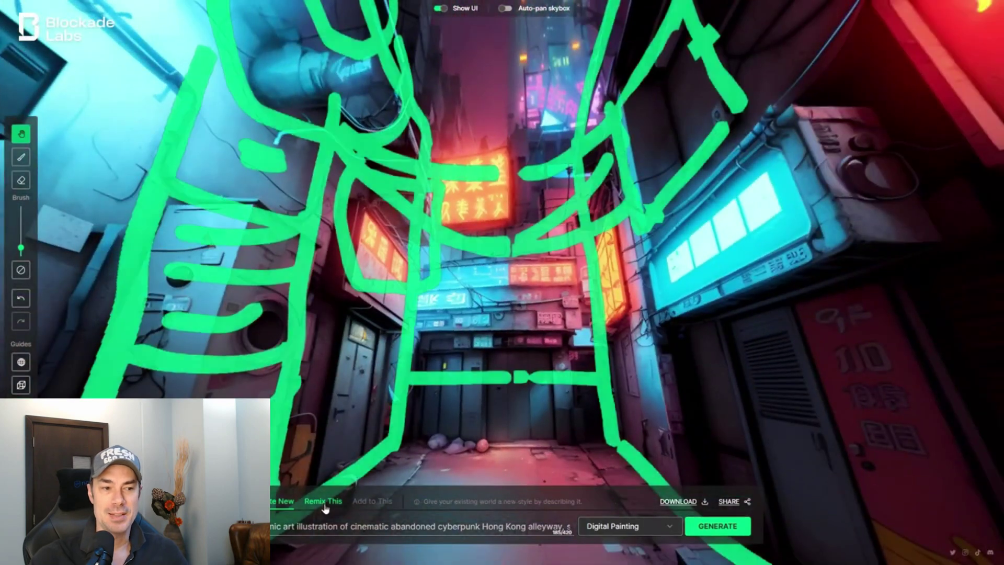
click(640, 526)
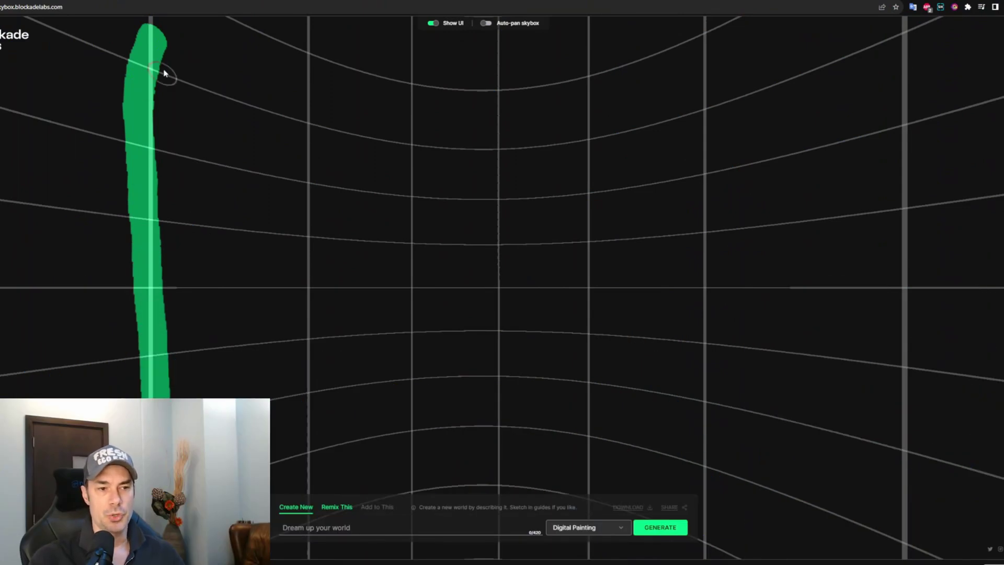
drag(169, 120, 168, 74)
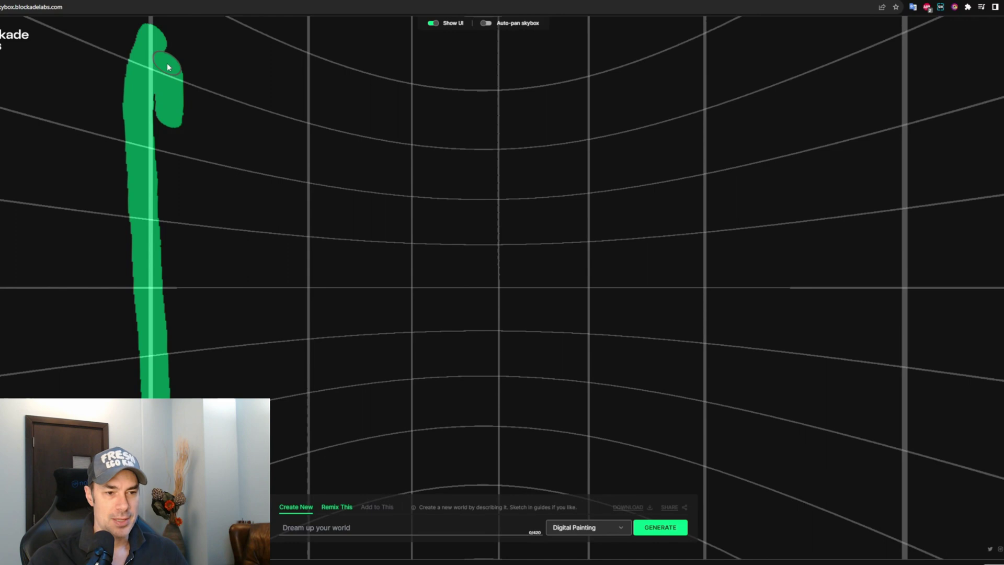
key(ctrl+z)
key(ctrl+z)
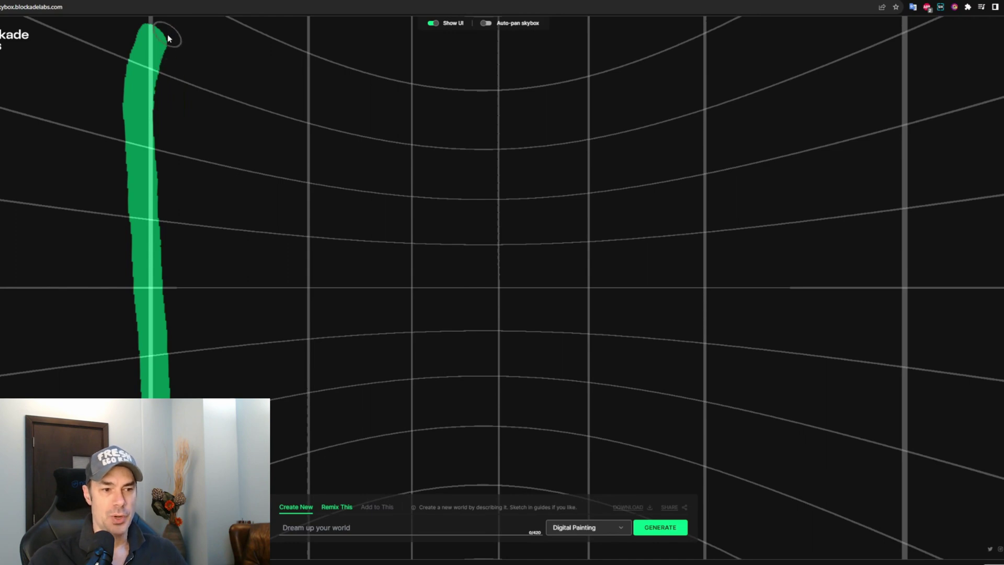
Sketch the front wall's top edge and second side, then extend both side lines down and join them across the floor
mouse_move(168, 37)
mouse_down()
mouse_move(658, 115)
mouse_move(765, 95)
mouse_move(800, 67)
mouse_move(822, 25)
mouse_move(855, 276)
mouse_move(859, 559)
mouse_up()
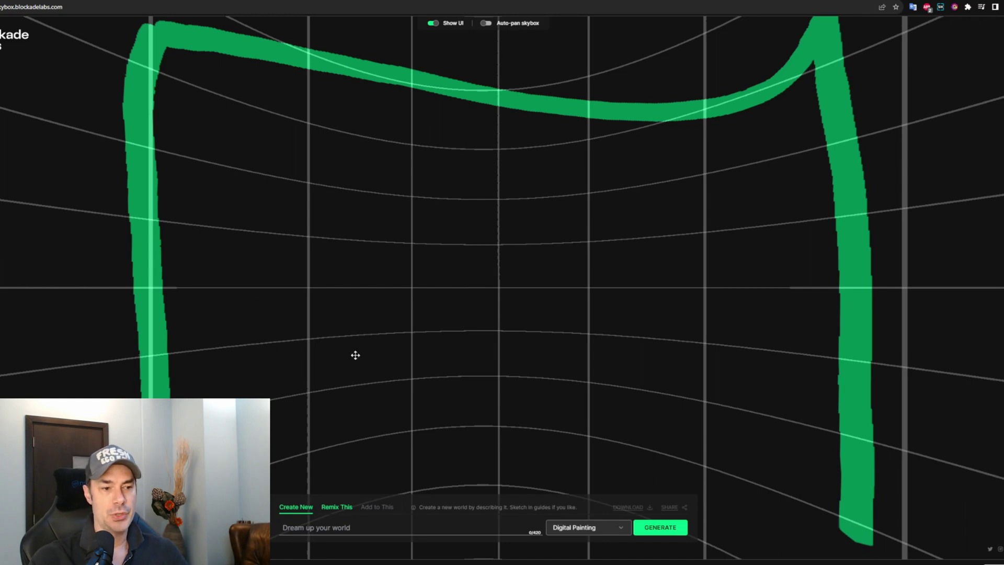
drag(355, 355, 363, 211)
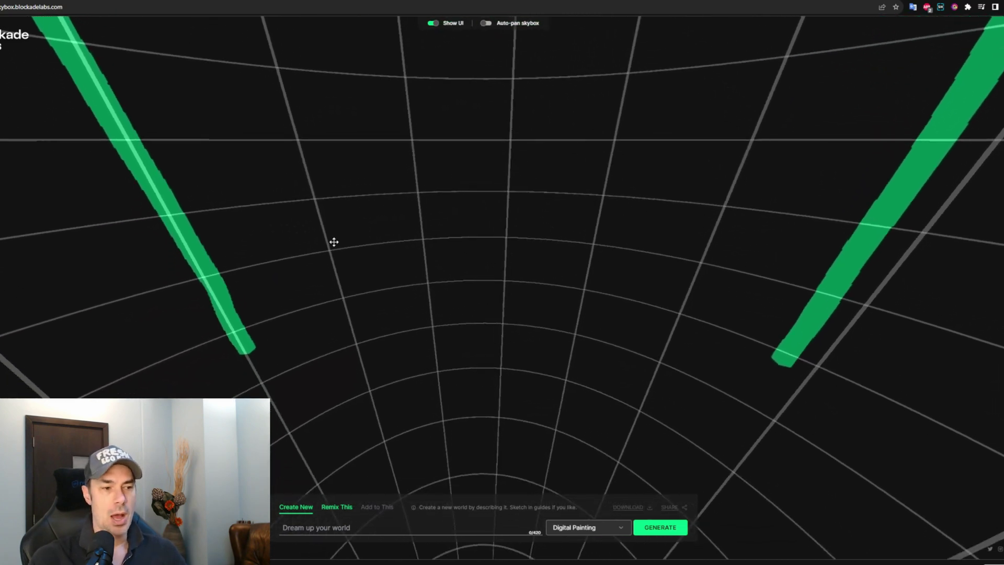
mouse_move(333, 242)
mouse_down()
mouse_move(363, 242)
mouse_move(394, 87)
mouse_move(390, 210)
mouse_up()
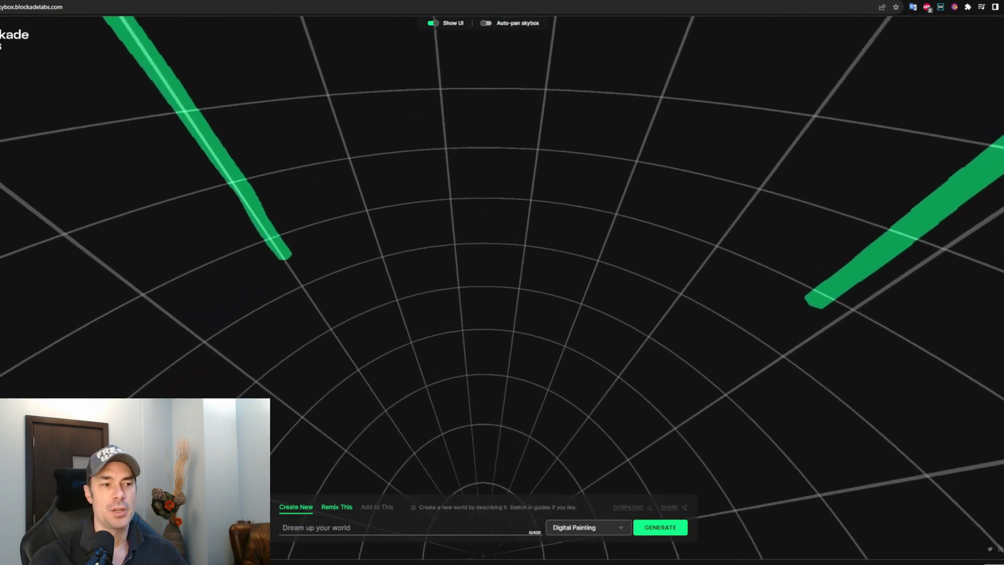
mouse_move(284, 265)
mouse_down()
mouse_move(333, 368)
mouse_move(433, 492)
mouse_up()
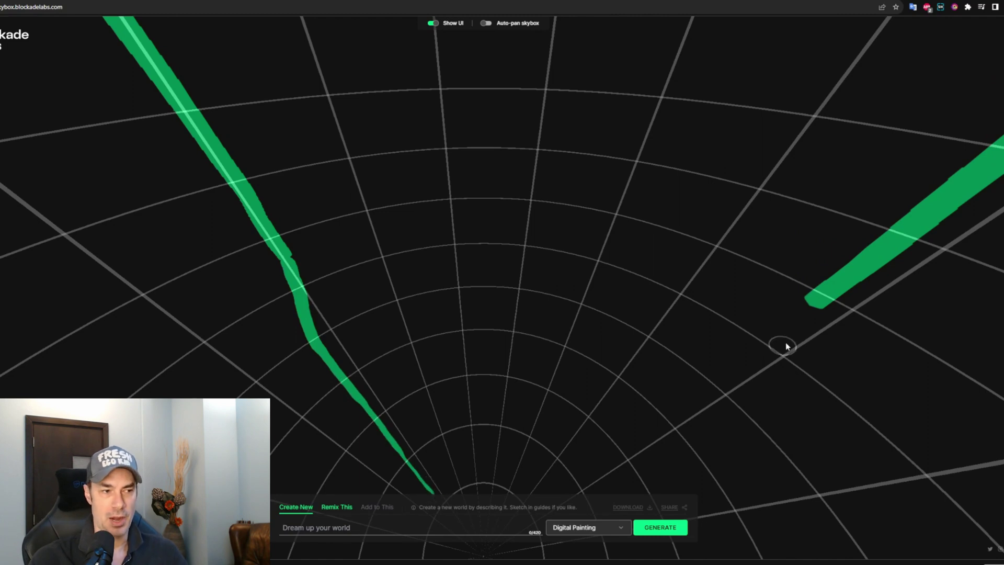
mouse_move(811, 309)
mouse_down()
mouse_move(711, 431)
mouse_move(615, 491)
mouse_up()
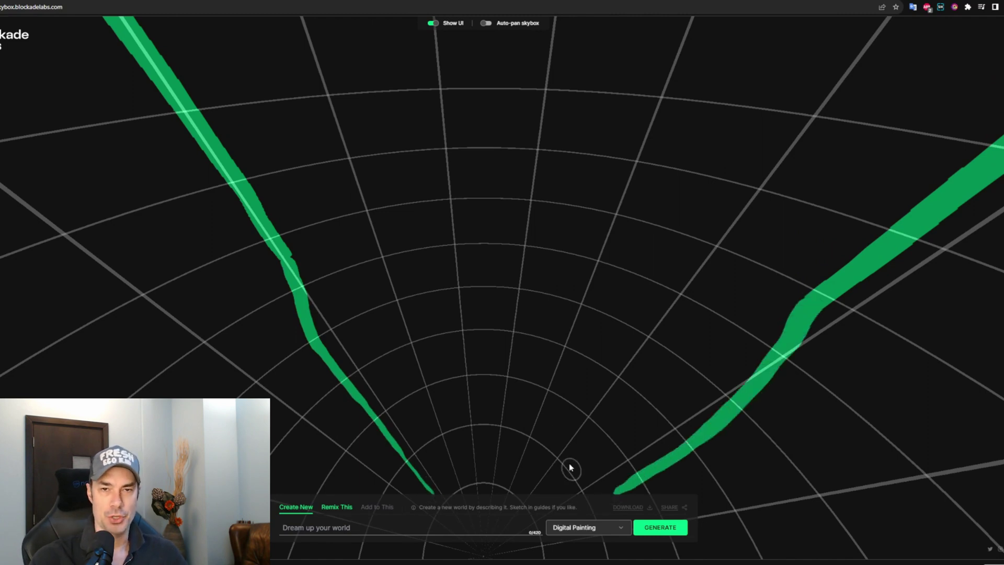
mouse_move(155, 315)
mouse_down()
mouse_move(165, 249)
mouse_move(282, 313)
mouse_up()
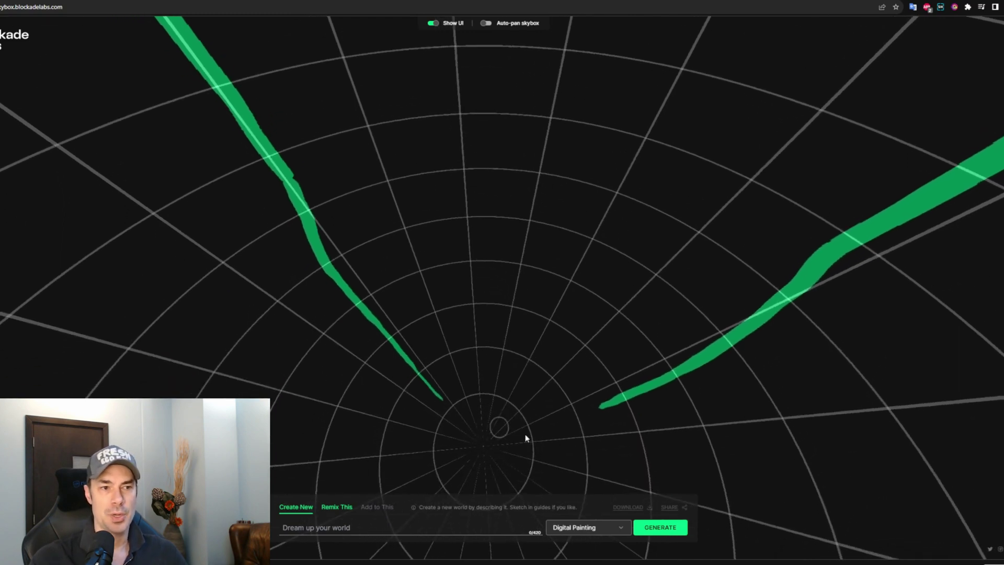
drag(599, 408, 432, 395)
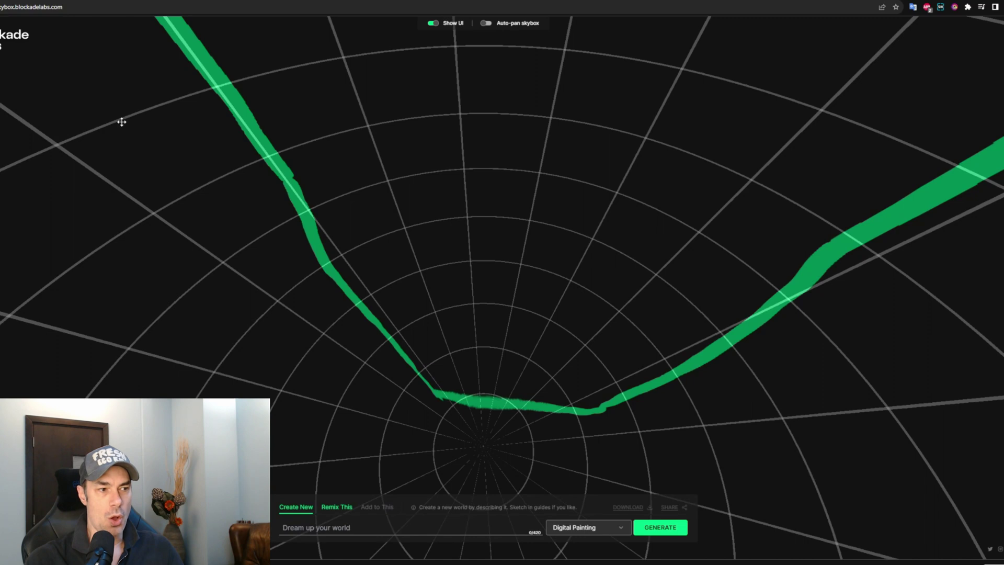
Continue the ceiling edge line from the front wall's right corner around the adjoining walls
drag(122, 122, 84, 394)
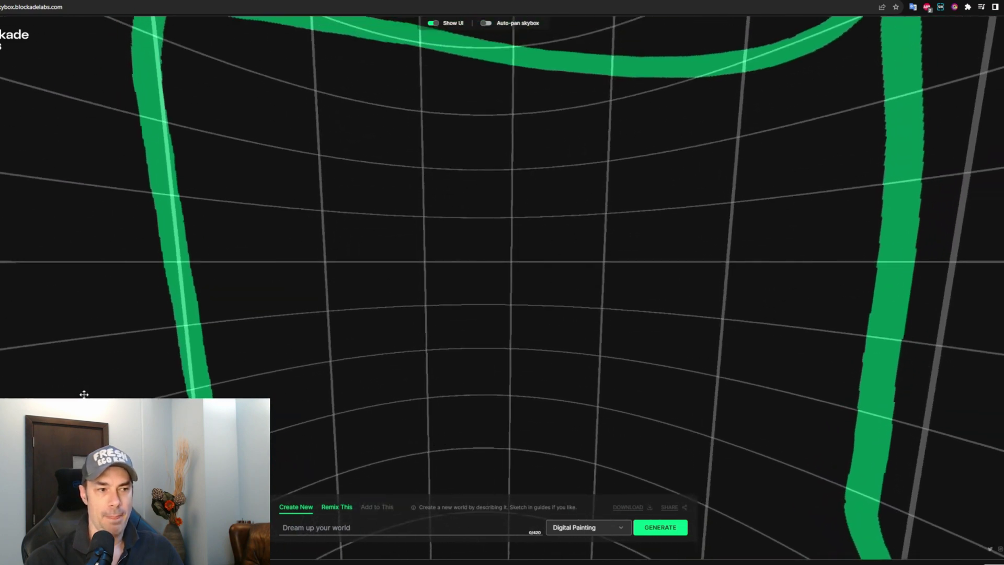
drag(437, 274, 308, 286)
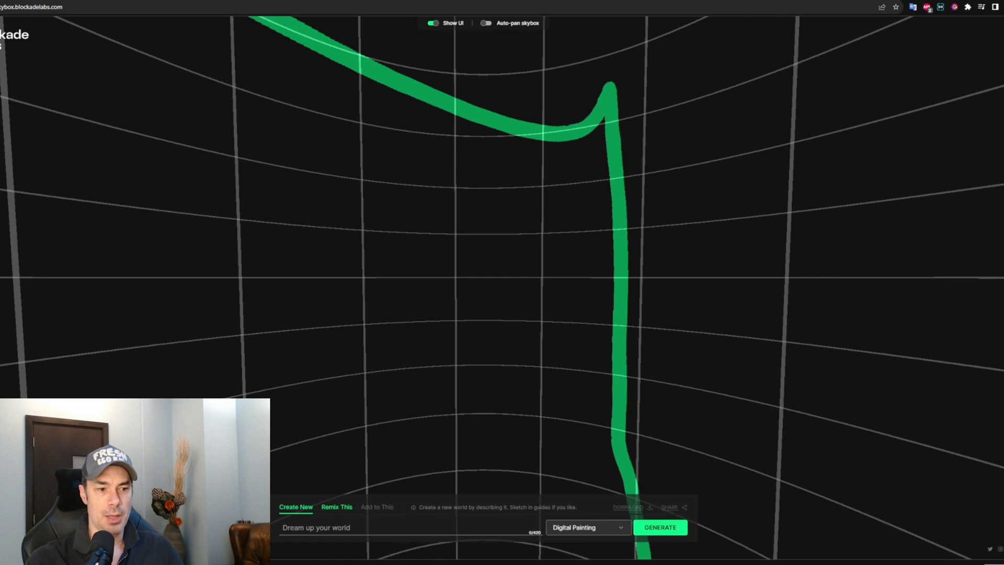
mouse_move(613, 105)
mouse_down()
mouse_move(782, 111)
mouse_move(987, 85)
mouse_move(1001, 74)
mouse_up()
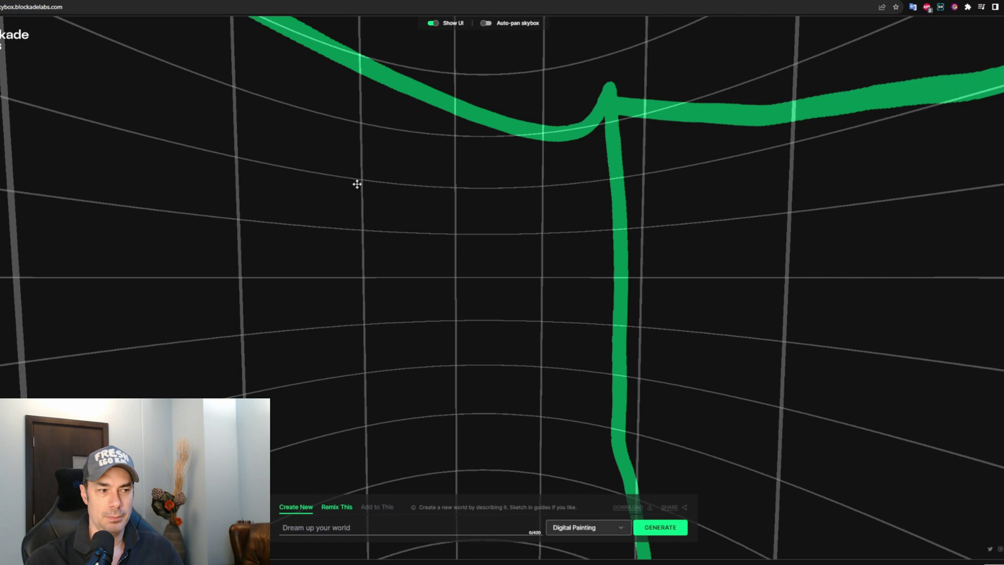
mouse_move(357, 184)
mouse_down()
mouse_move(21, 193)
mouse_move(4, 209)
mouse_up()
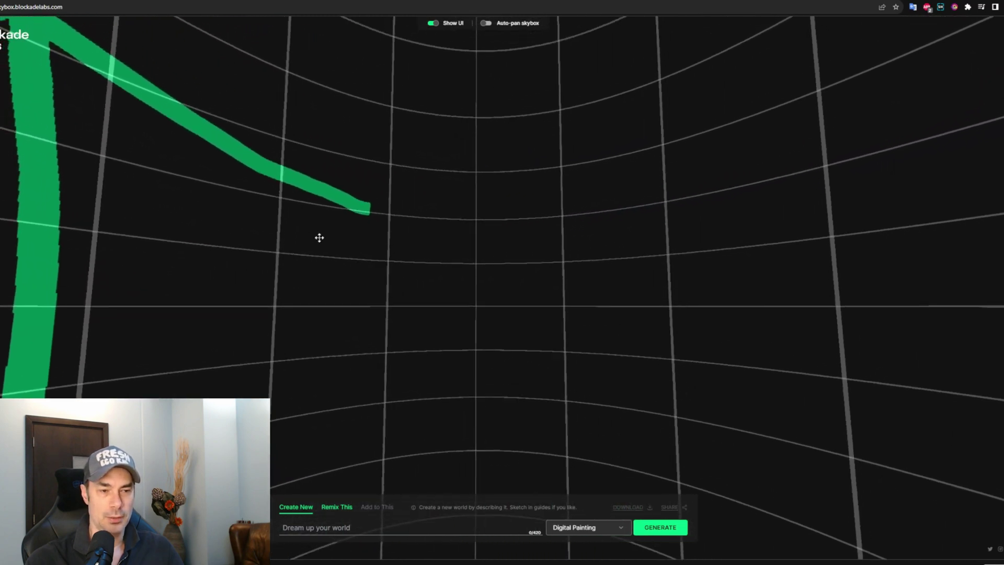
drag(319, 237, 103, 260)
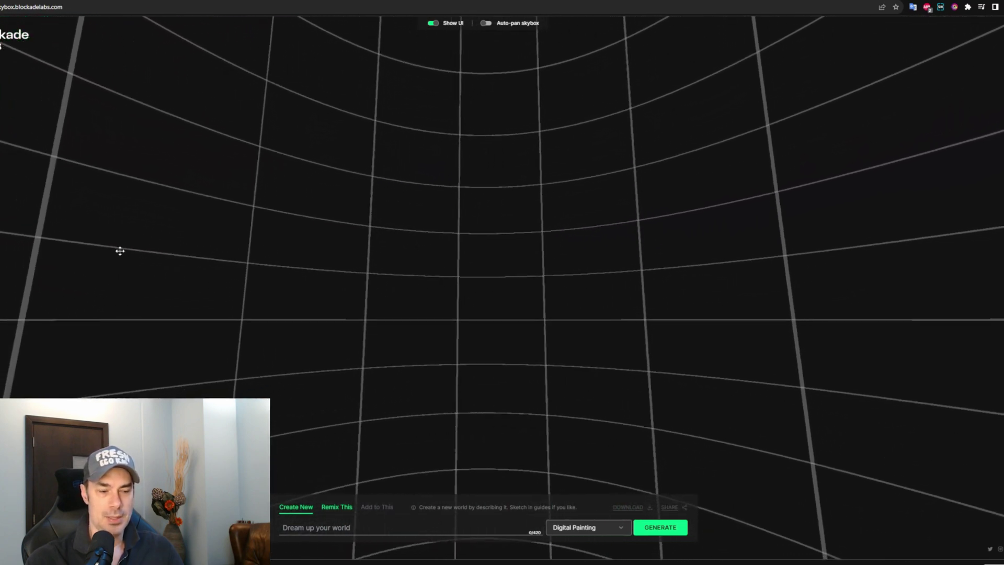
mouse_move(3, 126)
mouse_down()
mouse_move(258, 139)
mouse_move(540, 180)
mouse_move(705, 188)
mouse_move(865, 174)
mouse_move(994, 137)
mouse_up()
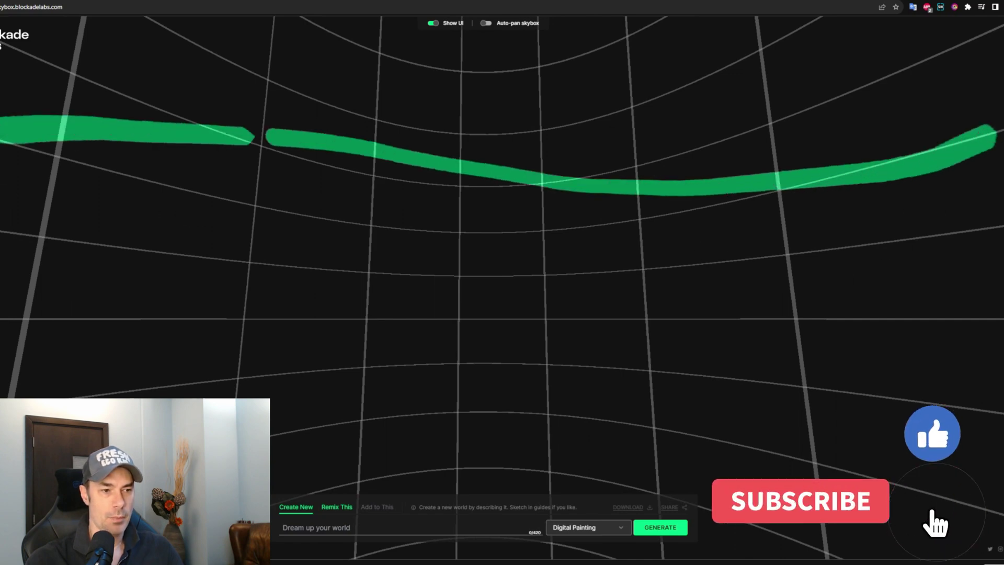
Sketch ceiling lines from the corners of the ceiling outline converging at the point directly overhead
mouse_move(541, 261)
mouse_down()
mouse_move(246, 224)
mouse_move(11, 264)
mouse_up()
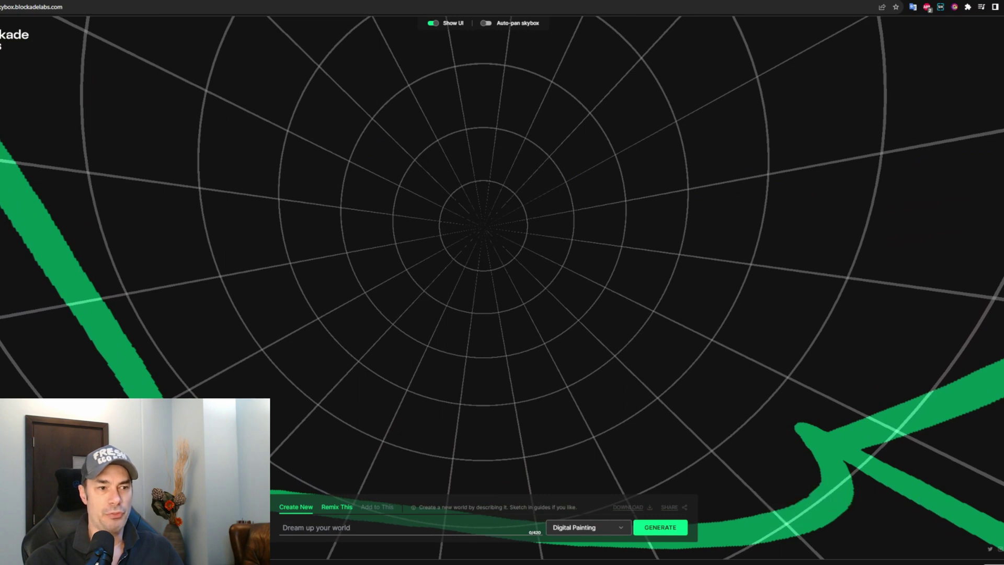
mouse_move(271, 459)
mouse_down()
mouse_move(298, 381)
mouse_move(482, 201)
mouse_up()
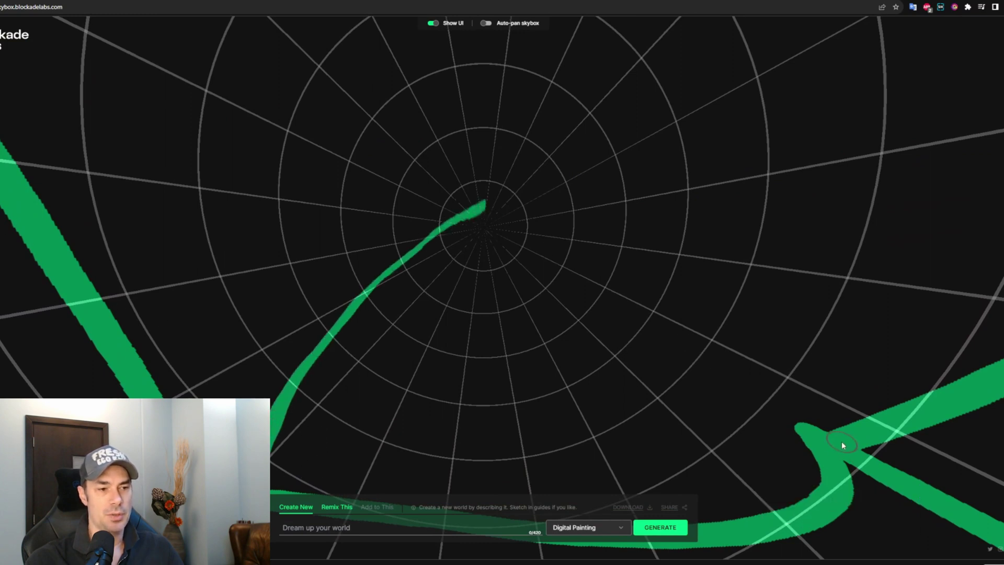
mouse_move(837, 447)
mouse_down()
mouse_move(706, 347)
mouse_move(488, 213)
mouse_up()
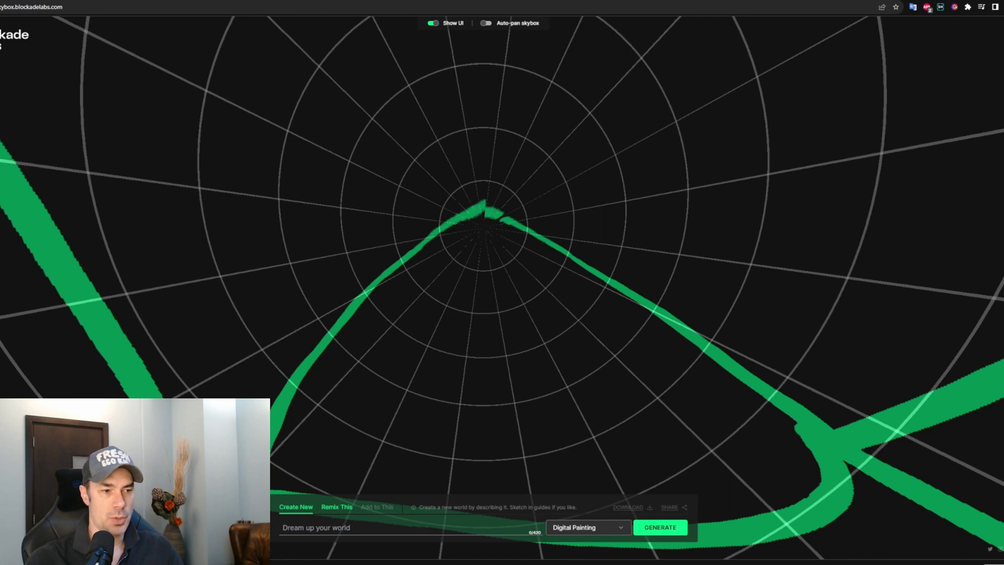
drag(285, 128, 275, 409)
drag(276, 409, 256, 418)
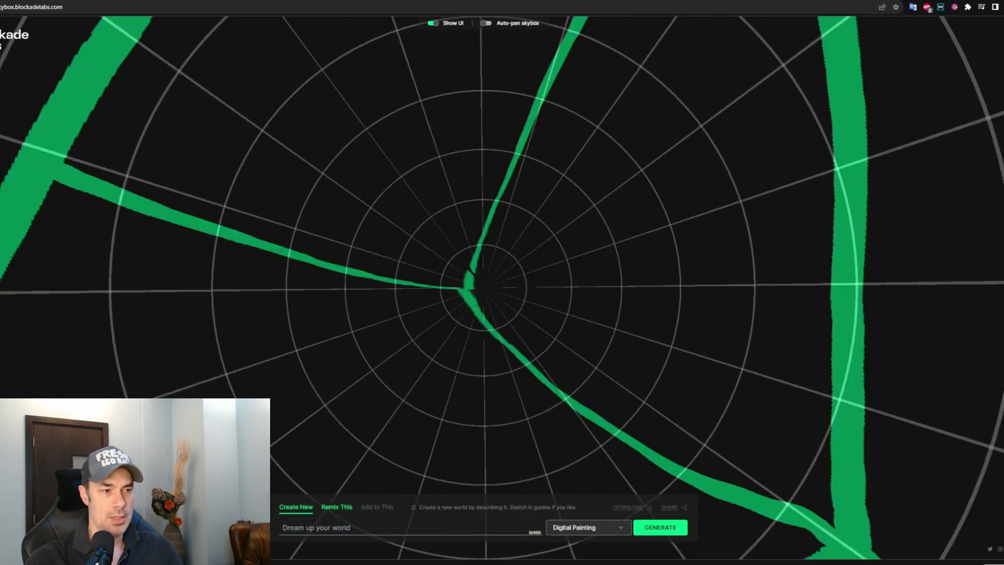
Sketch three rectangular window outlines in a row on the open wall below the ceiling line
mouse_move(183, 444)
mouse_down()
mouse_move(233, 231)
mouse_move(293, 274)
mouse_move(305, 161)
mouse_move(143, 170)
mouse_move(240, 262)
mouse_move(601, 284)
mouse_move(217, 188)
mouse_move(209, 158)
mouse_up()
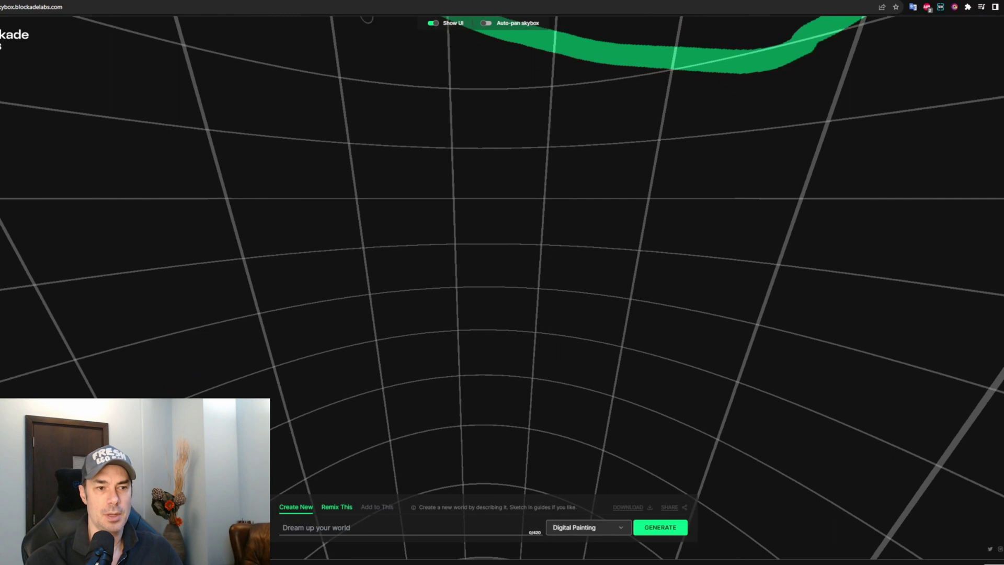
mouse_move(151, 163)
mouse_down()
mouse_move(171, 267)
mouse_move(189, 281)
mouse_move(322, 276)
mouse_move(325, 148)
mouse_move(159, 152)
mouse_up()
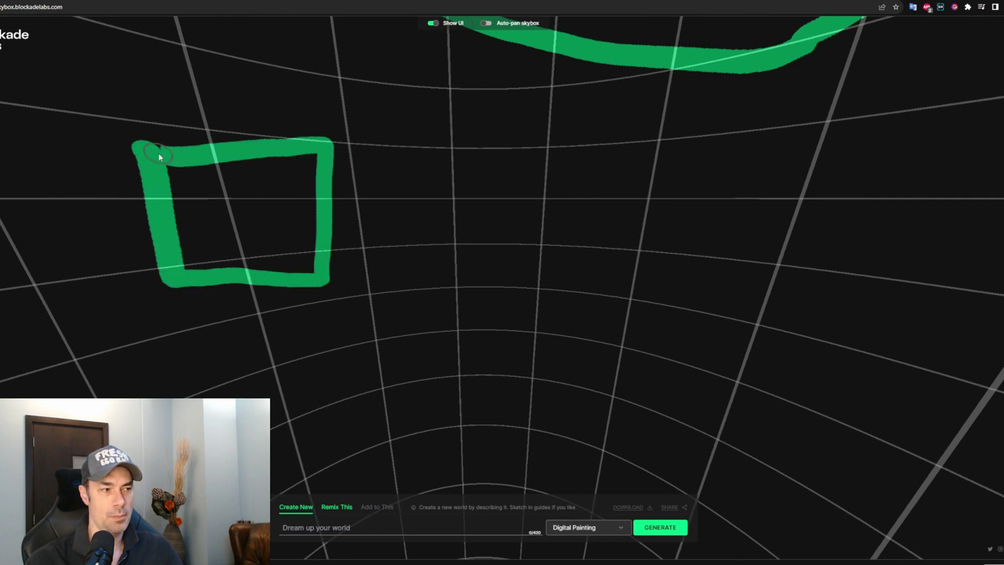
mouse_move(494, 142)
mouse_down()
mouse_move(500, 233)
mouse_move(557, 271)
mouse_move(659, 214)
mouse_move(661, 153)
mouse_move(483, 145)
mouse_up()
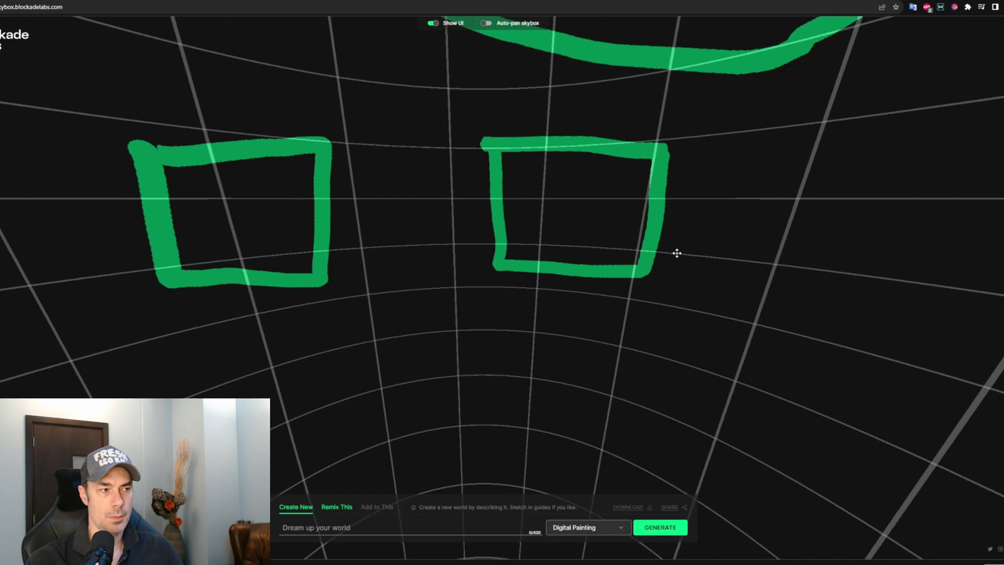
mouse_move(677, 251)
mouse_down()
mouse_move(392, 237)
mouse_move(370, 204)
mouse_up()
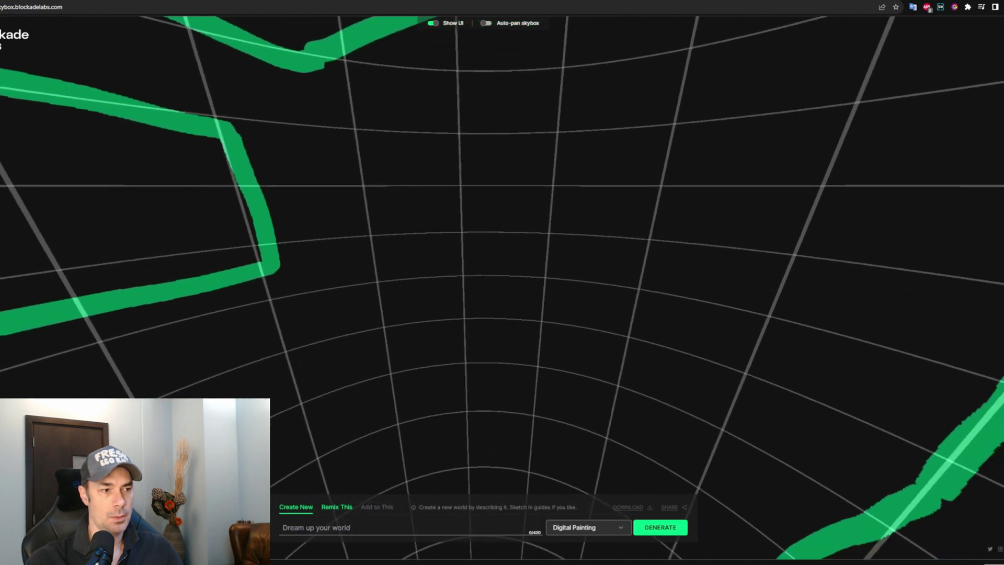
mouse_move(405, 124)
mouse_down()
mouse_move(418, 235)
mouse_move(436, 257)
mouse_move(619, 250)
mouse_move(624, 124)
mouse_move(456, 114)
mouse_move(392, 121)
mouse_up()
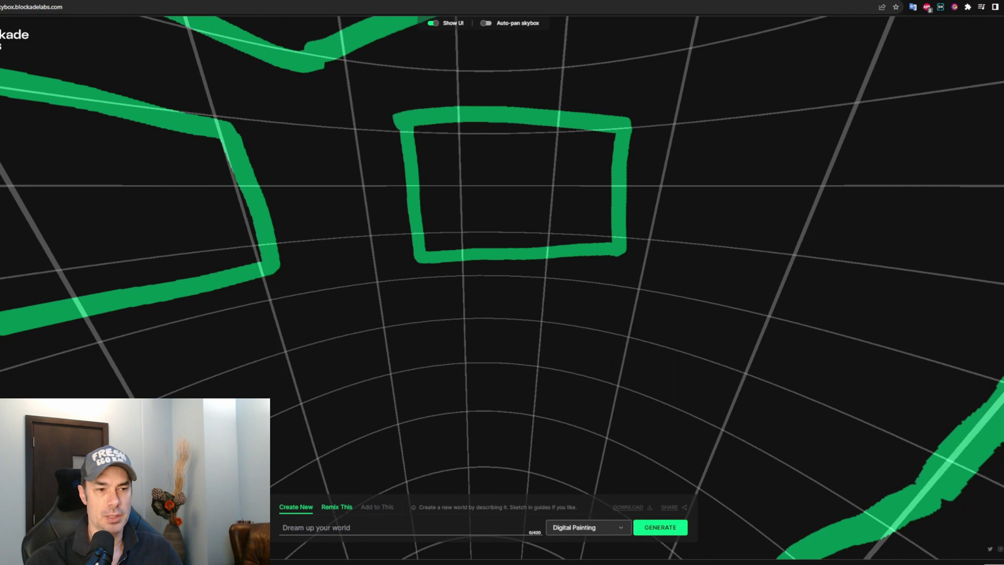
Sketch two rectangular window outlines side by side between the front wall's vertical lines
drag(335, 187, 5, 204)
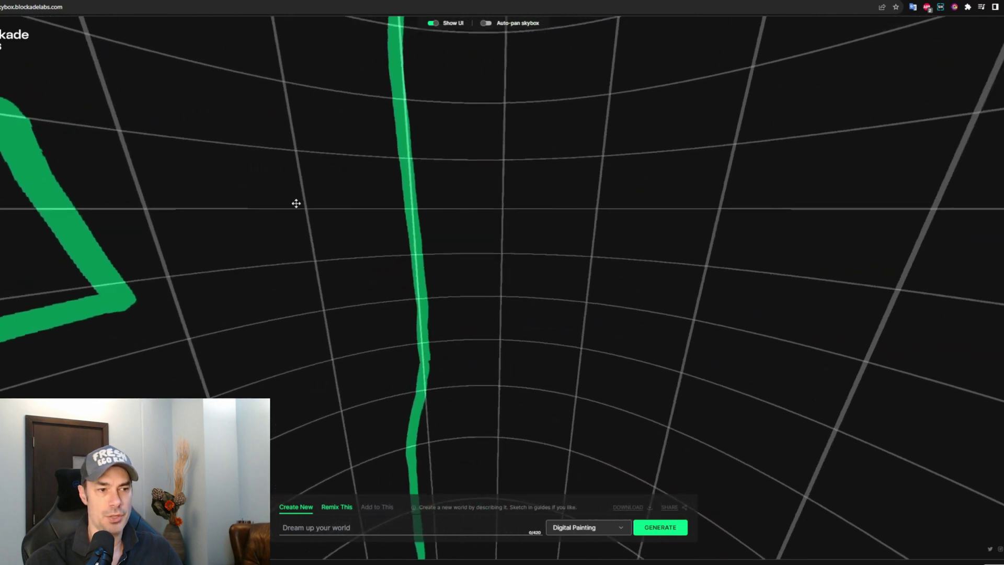
mouse_move(296, 202)
mouse_down()
mouse_move(85, 214)
mouse_move(119, 206)
mouse_up()
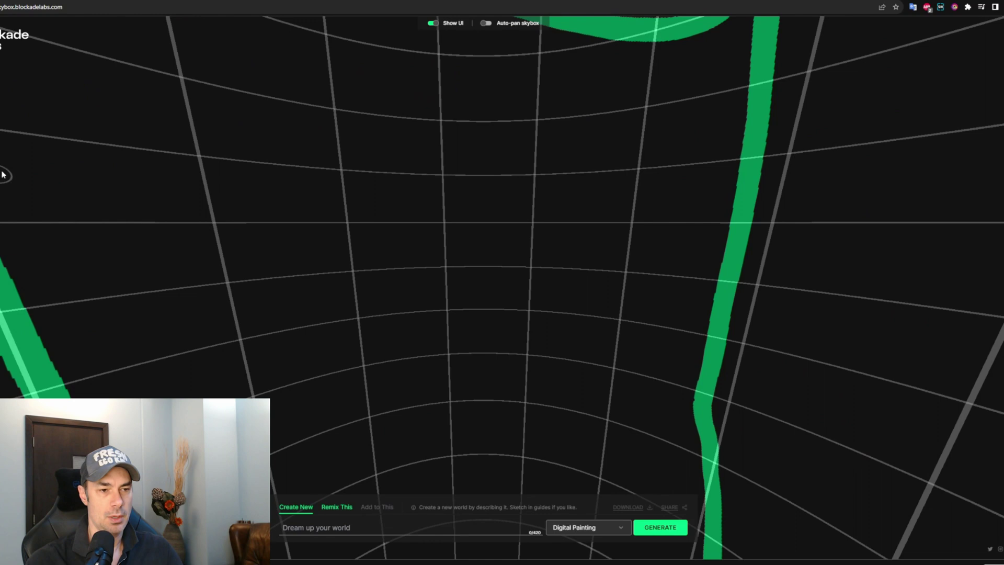
mouse_move(29, 147)
mouse_down()
mouse_move(73, 234)
mouse_move(103, 268)
mouse_move(294, 255)
mouse_move(295, 118)
mouse_move(74, 143)
mouse_up()
mouse_move(486, 133)
mouse_down()
mouse_move(479, 260)
mouse_move(660, 265)
mouse_move(693, 252)
mouse_move(706, 142)
mouse_move(483, 132)
mouse_up()
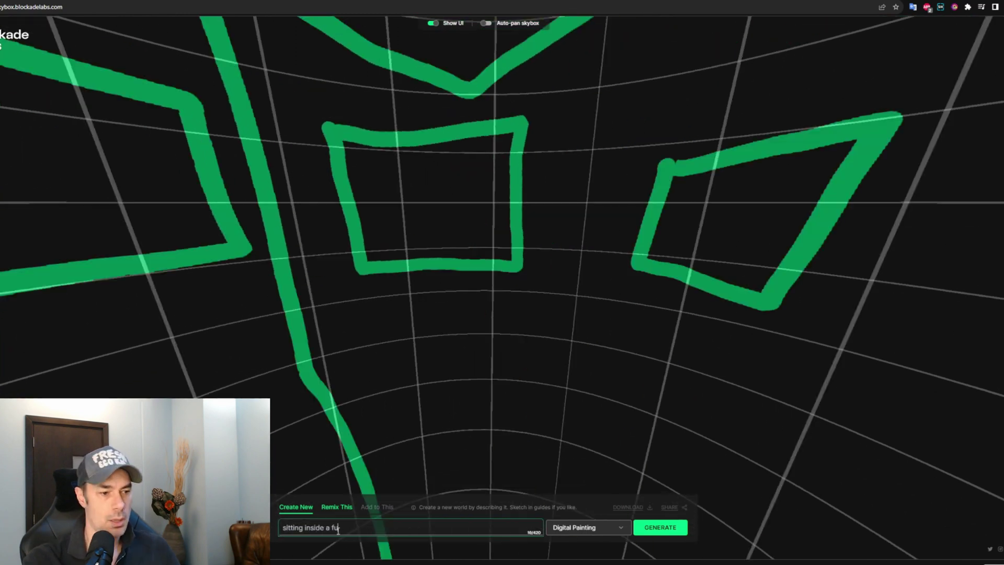
Generate a Digital Painting skybox from the prompt "sitting inside a futuristic spaceship rocket, with windows and a view of earth in space"
text(u)
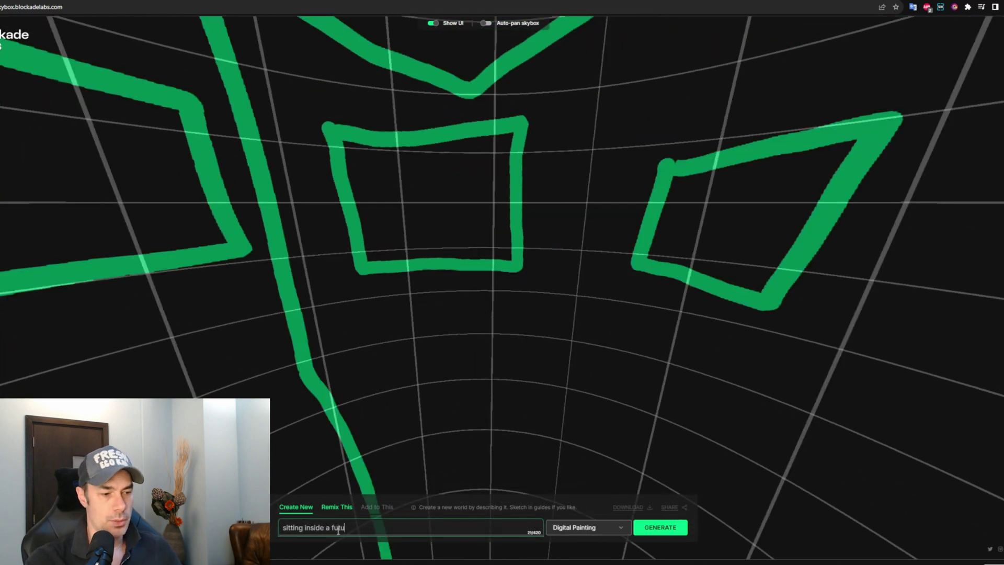
text(turistic)
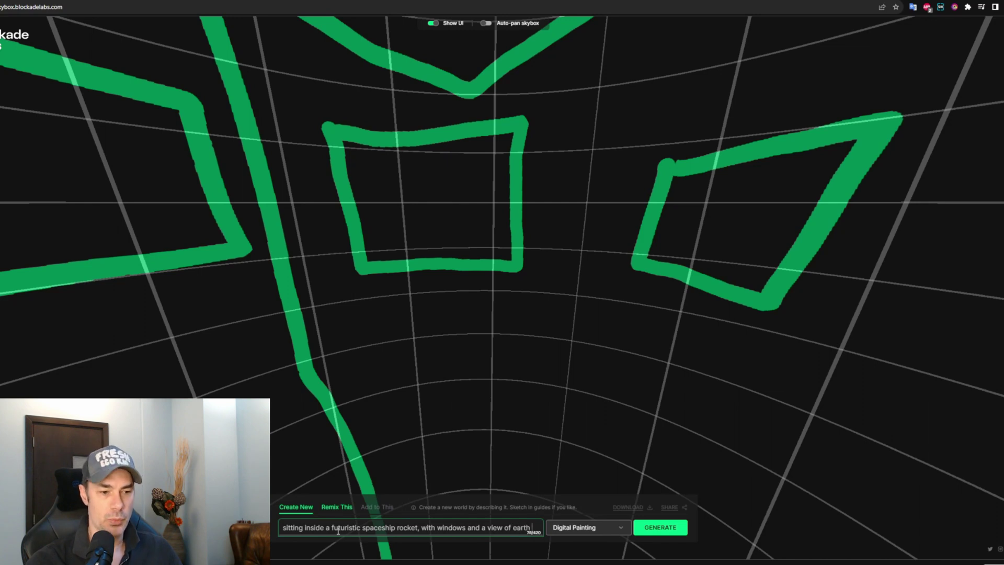
text(space)
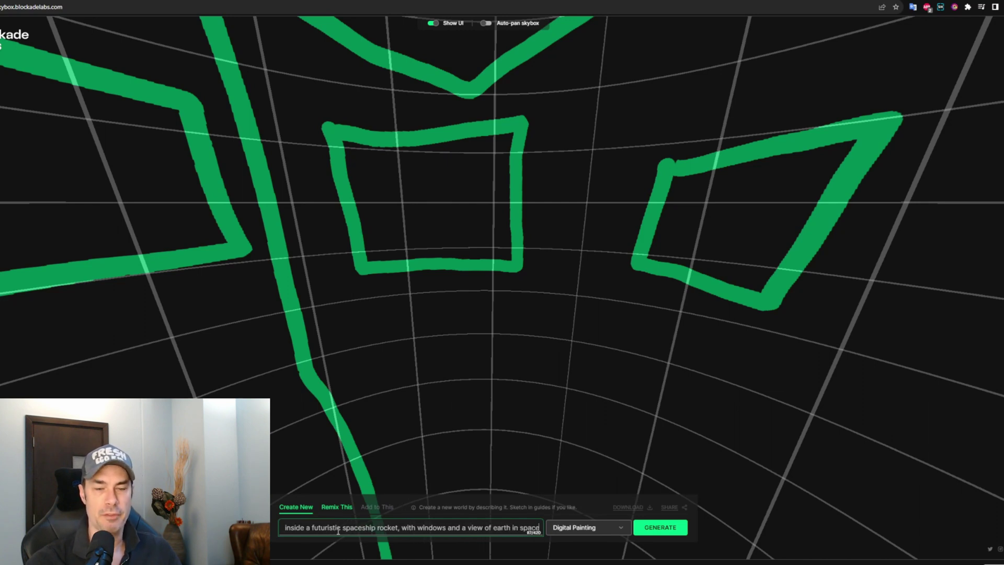
click(669, 527)
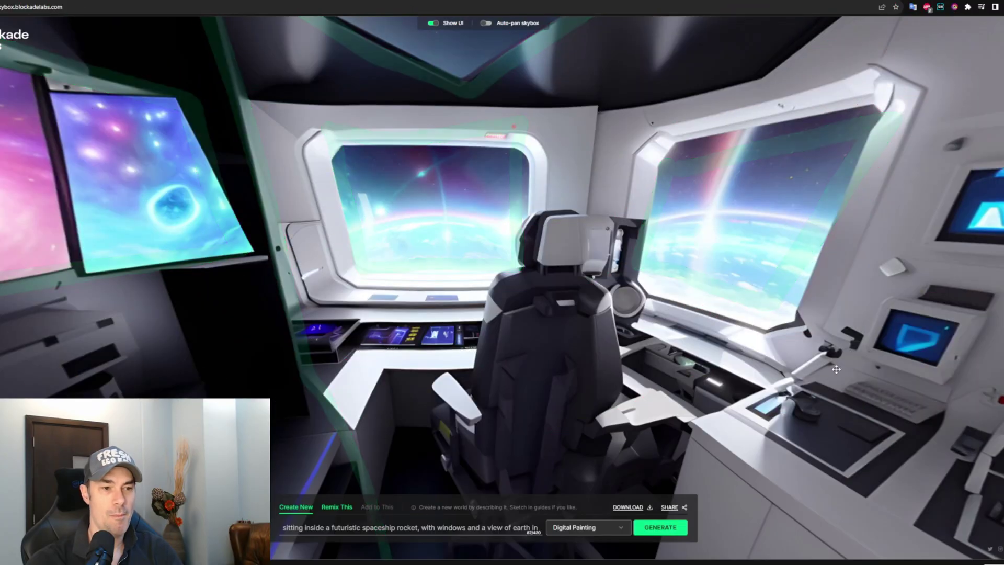
Look around the generated spaceship interior, comparing the windows and ceiling with the sketched guides
mouse_move(674, 418)
mouse_down()
mouse_move(357, 411)
mouse_move(366, 515)
mouse_up()
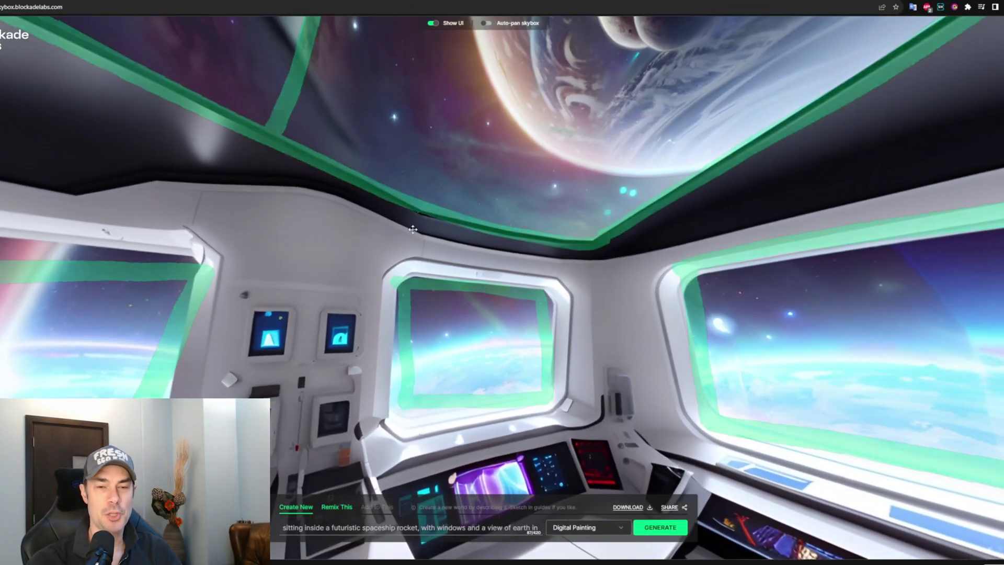
drag(412, 222, 399, 526)
drag(465, 387, 483, 507)
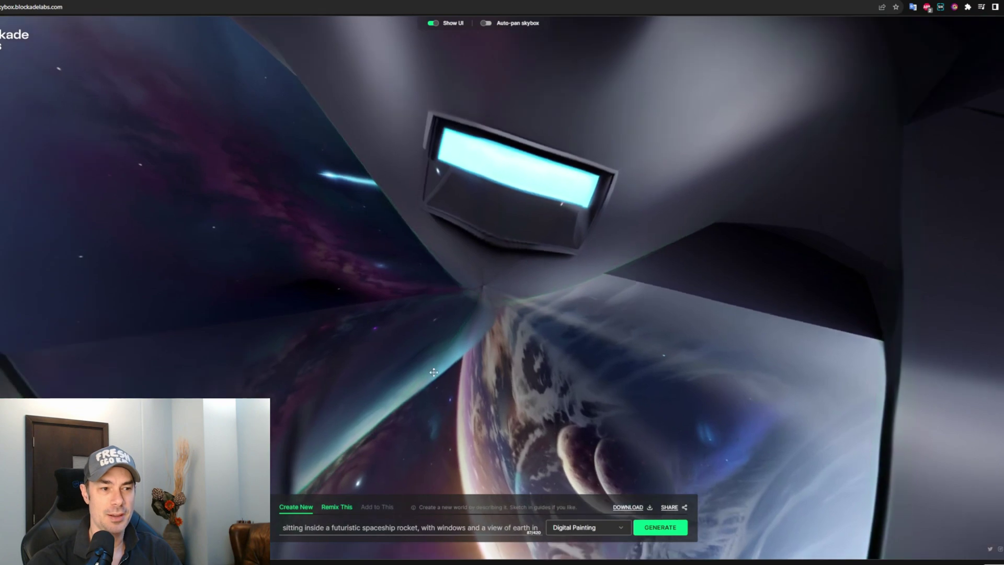
Examine the Digital Painting spaceship cabin all around, including its seats, control panels and the Earth views through the windows
drag(443, 472, 96, 195)
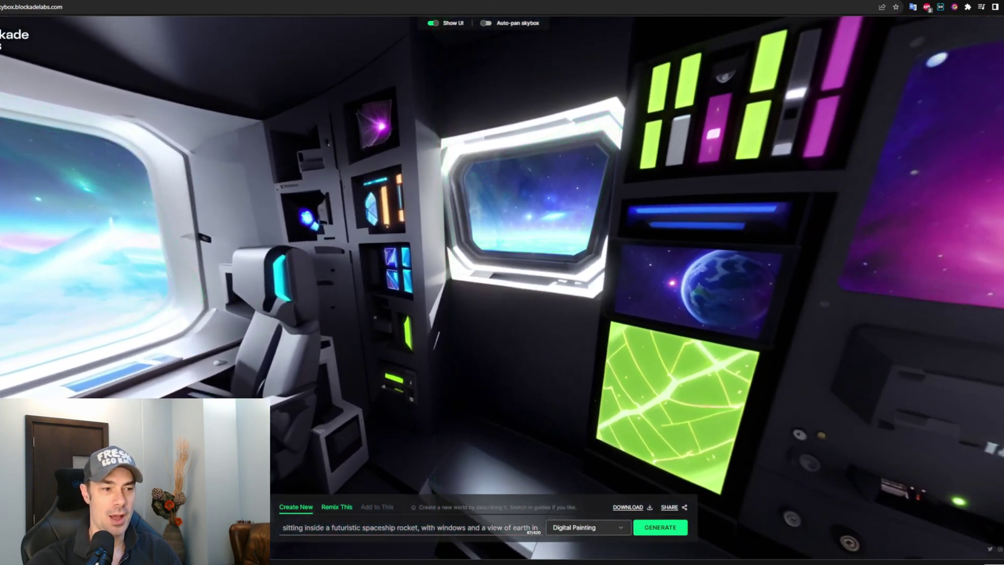
drag(658, 287, 57, 287)
drag(395, 230, 21, 32)
scroll(553, 210, up, 5)
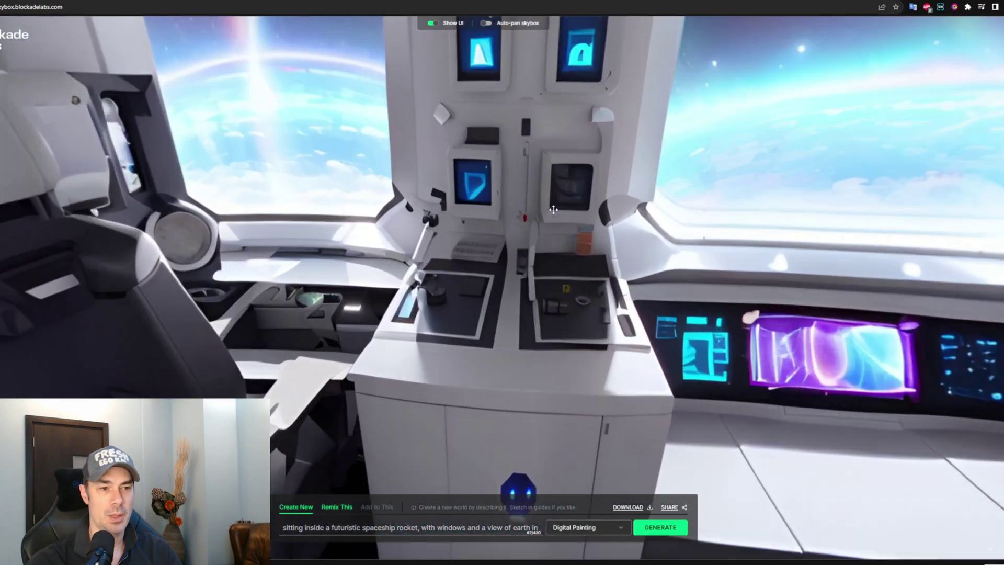
drag(692, 231, 450, 329)
scroll(605, 287, up, 3)
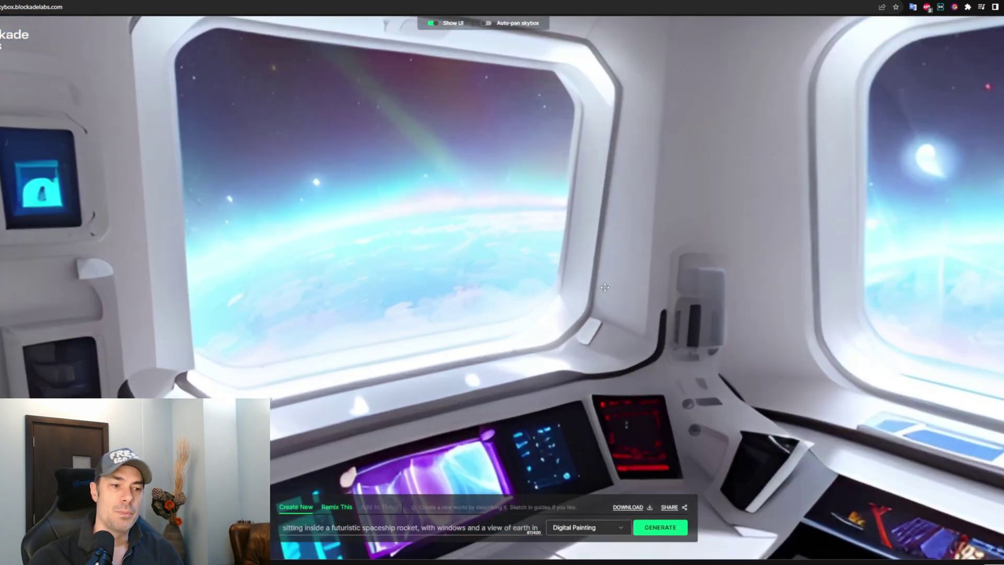
scroll(510, 262, up, 3)
scroll(505, 261, down, 10)
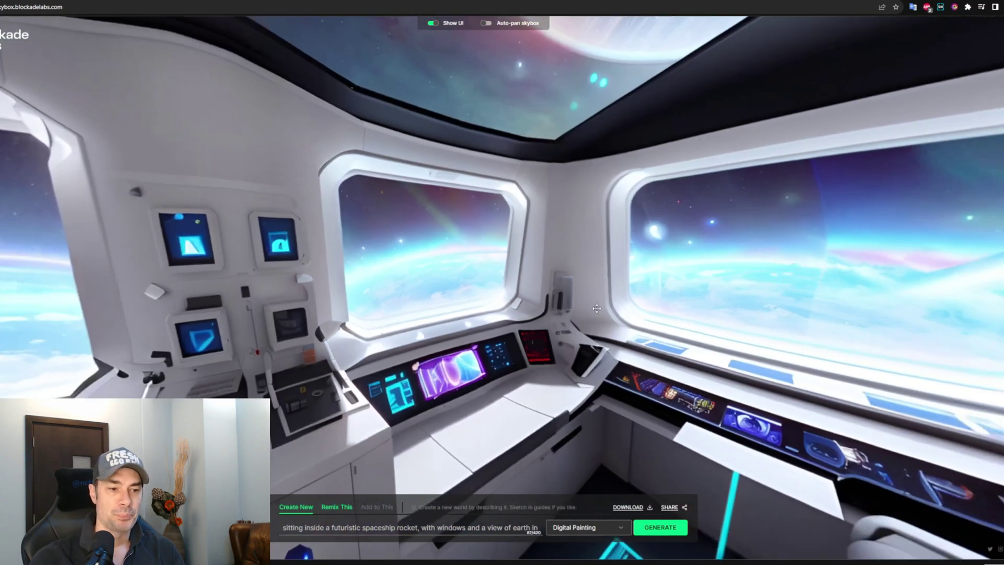
drag(596, 309, 536, 455)
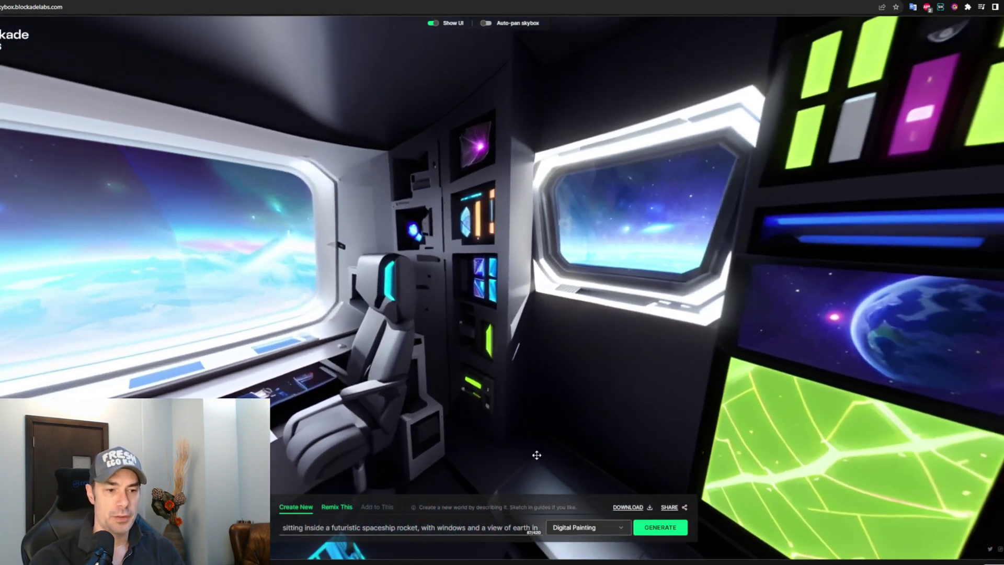
Set the skybox style to SciFi and copy the skybox's share link
click(622, 530)
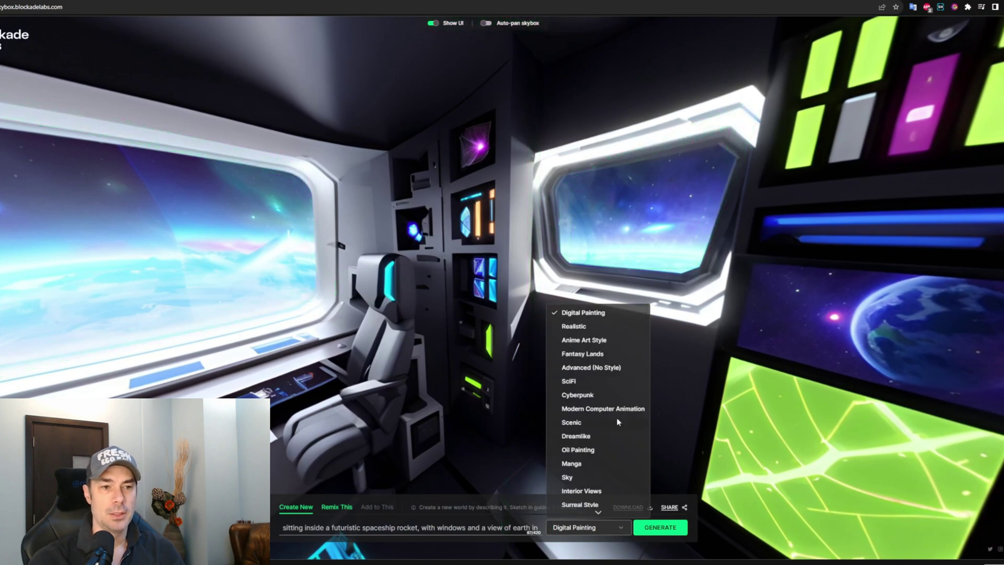
scroll(617, 416, down, 2)
scroll(616, 416, up, 2)
click(592, 384)
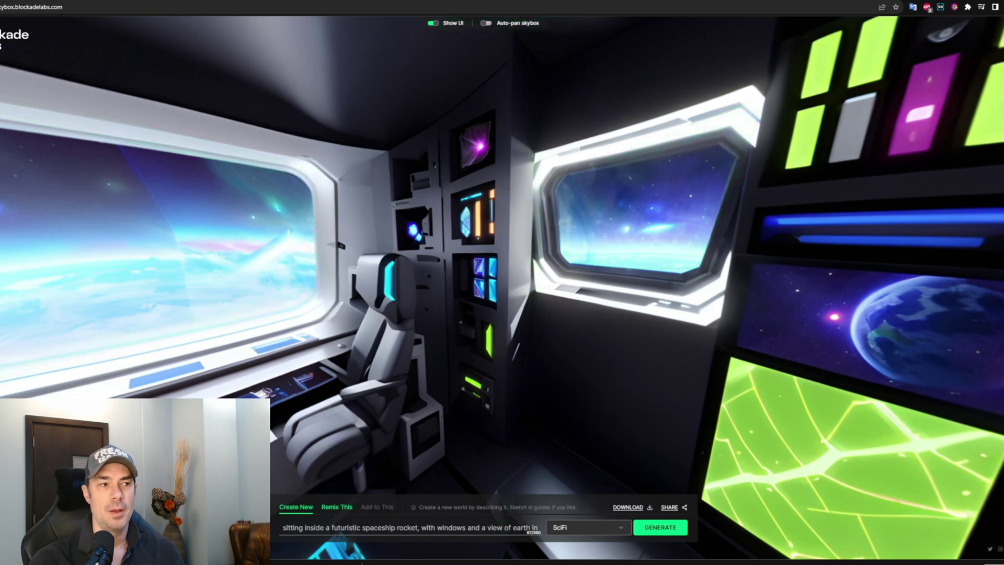
click(685, 506)
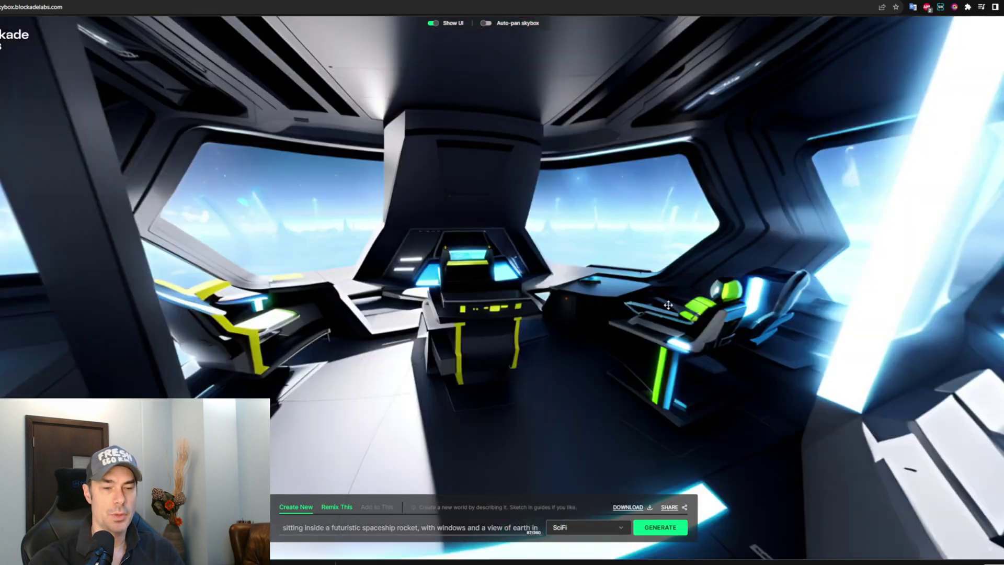
Look around the SciFi spaceship interior, examining the ceiling, seats and lit window frames
drag(668, 304, 430, 319)
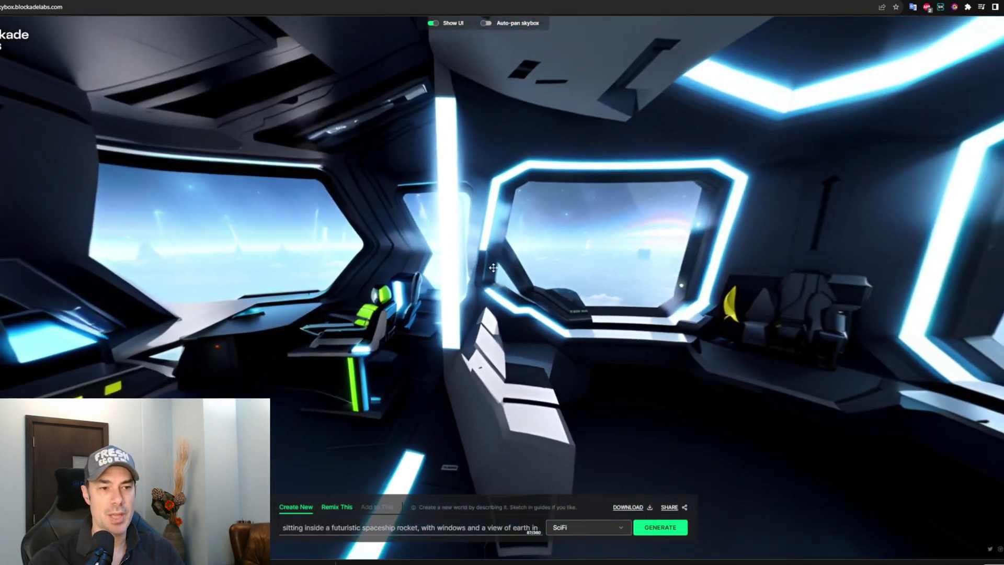
drag(493, 268, 136, 276)
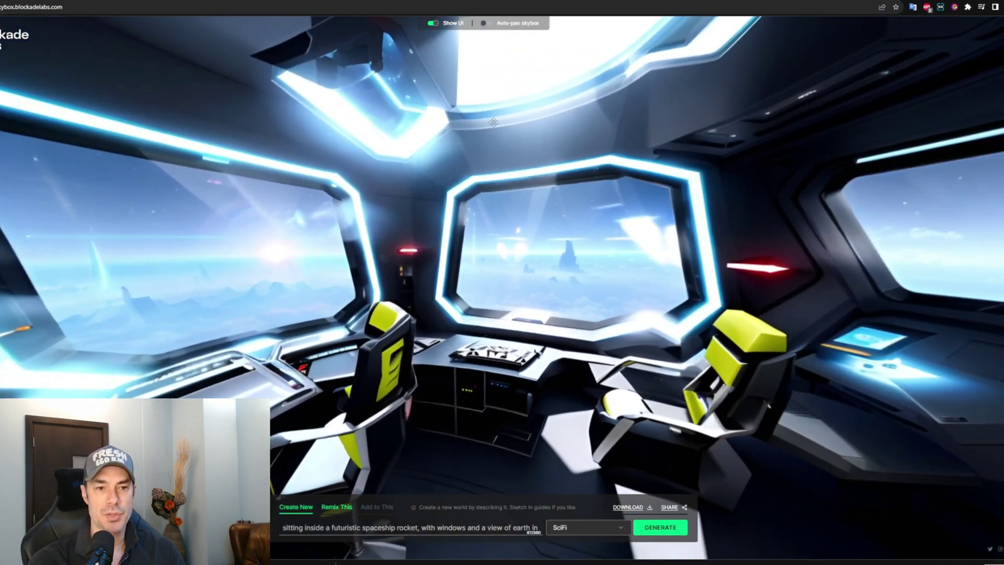
drag(493, 122, 105, 329)
mouse_move(564, 293)
mouse_down()
mouse_move(397, 294)
mouse_move(159, 320)
mouse_move(251, 376)
mouse_move(407, 406)
mouse_move(426, 443)
mouse_up()
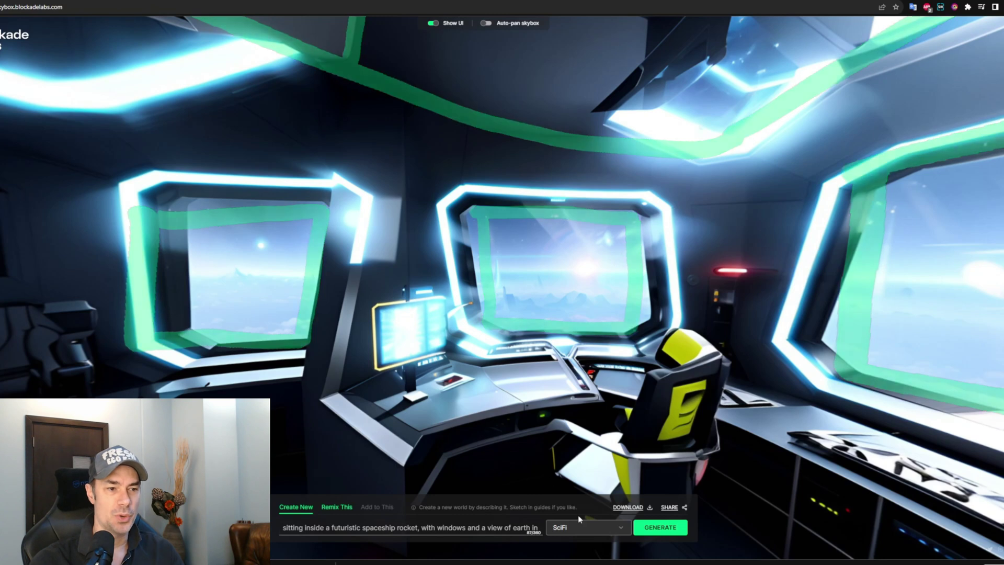
Set the skybox style to Fantasy Lands and switch to Remix This mode, closing its introduction
click(621, 528)
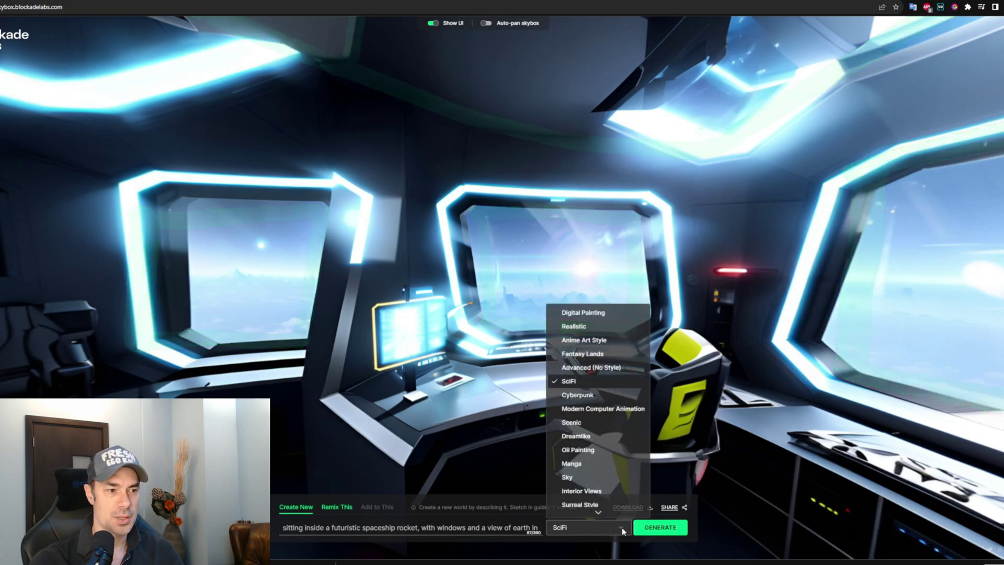
click(606, 353)
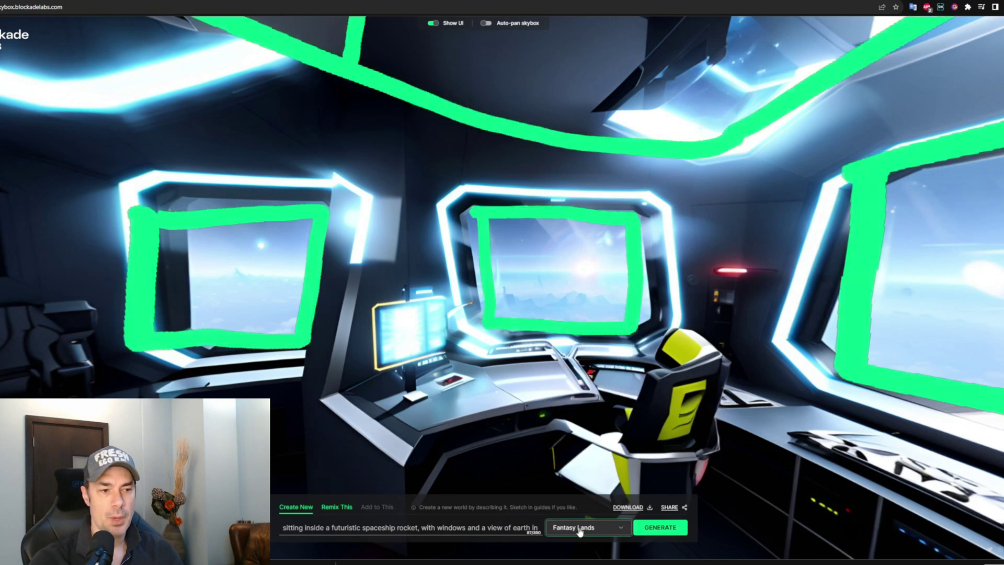
click(337, 507)
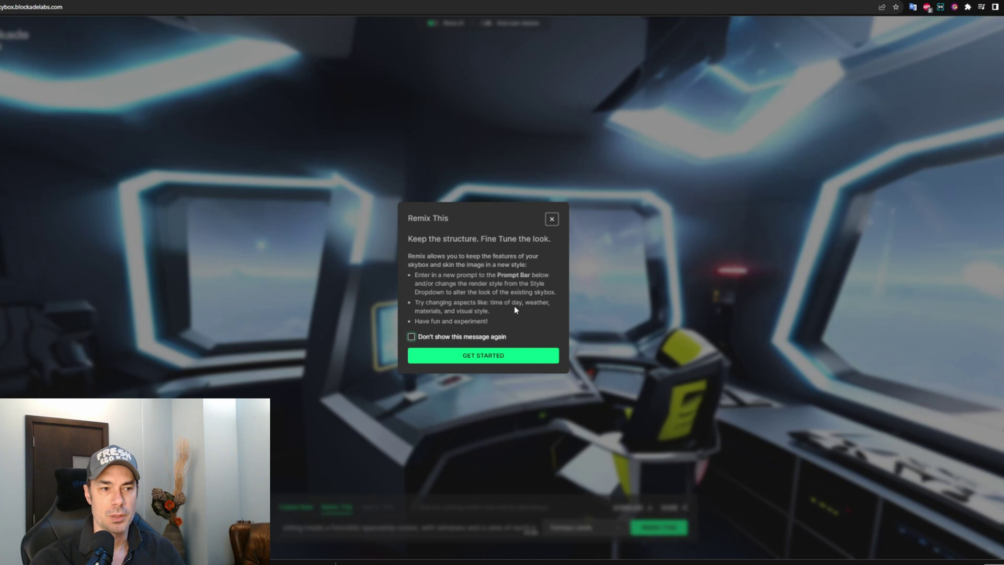
click(552, 220)
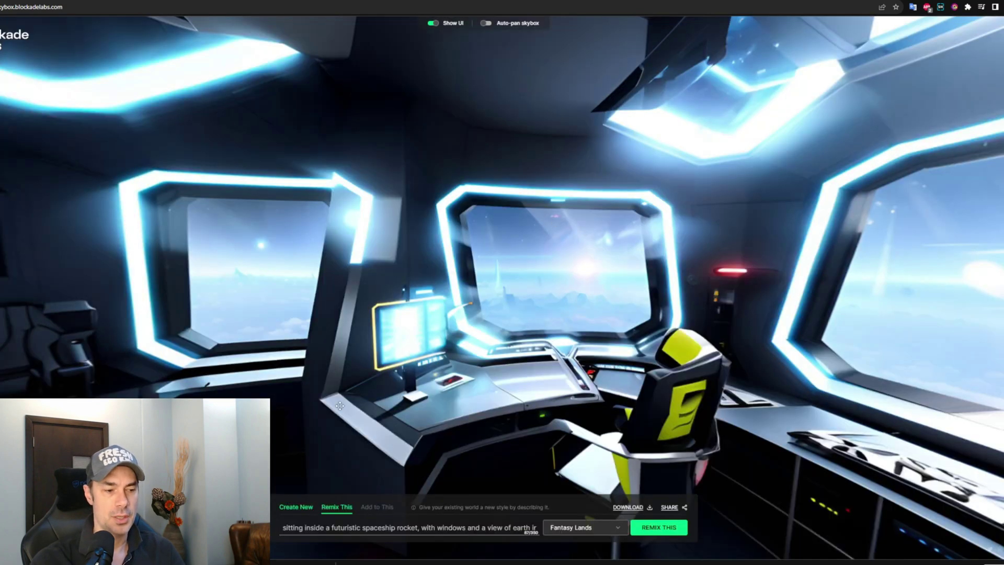
Return to Create New mode and clear all the sketched room and window guides
click(290, 508)
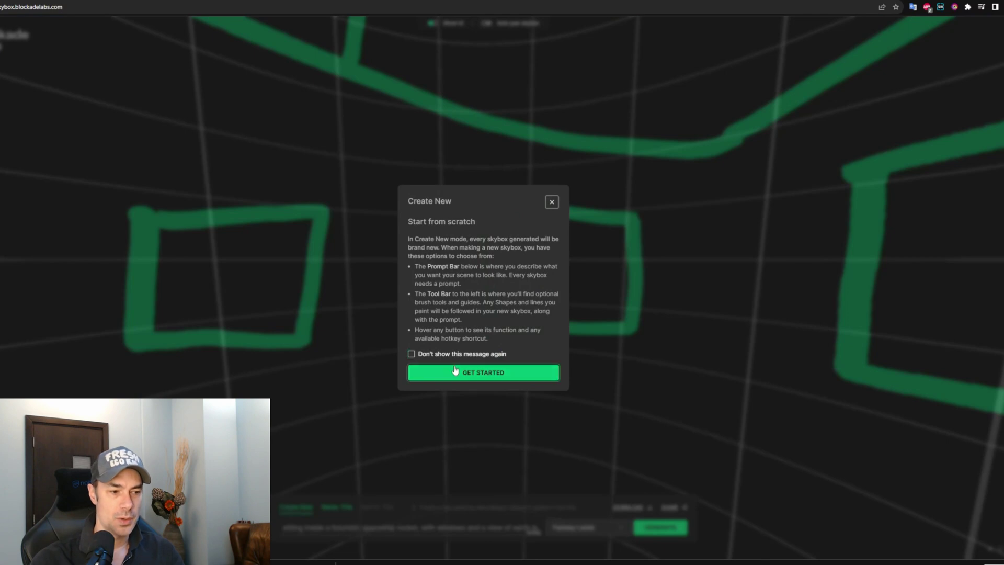
click(412, 370)
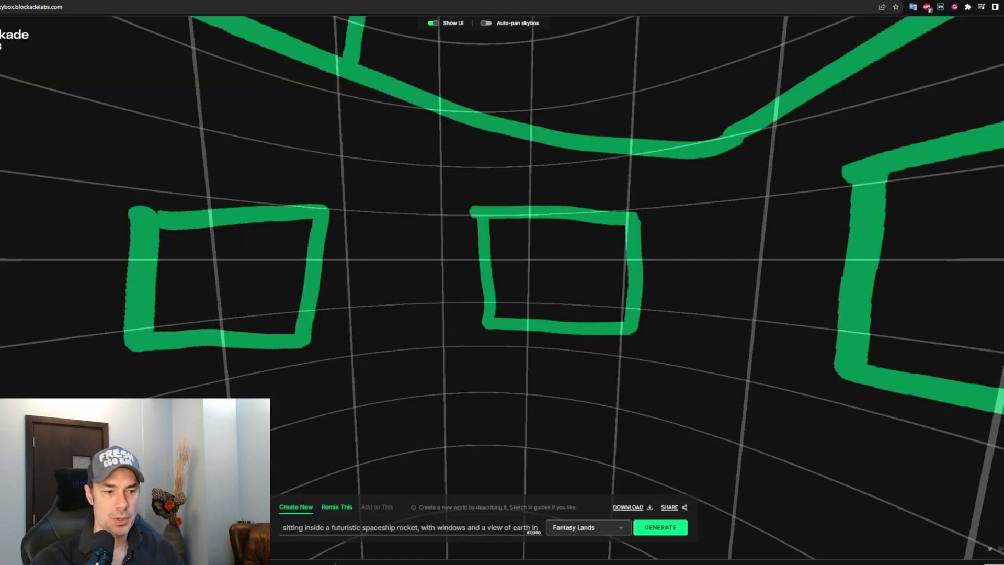
key(Delete)
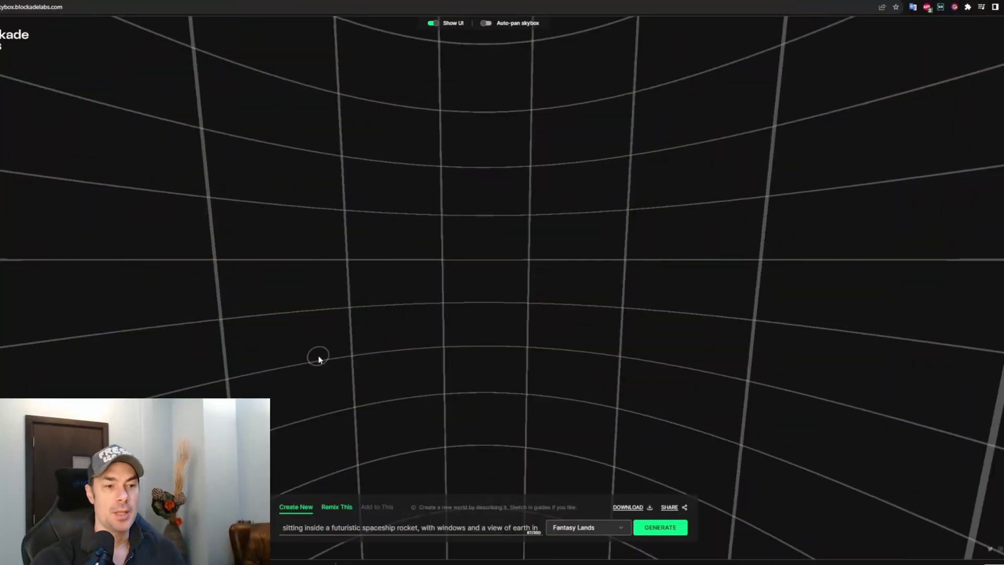
Sketch a domed house outline with a flat base and a small arched door in its middle
mouse_move(322, 357)
mouse_down()
mouse_move(314, 279)
mouse_move(329, 241)
mouse_move(354, 219)
mouse_move(427, 232)
mouse_move(475, 291)
mouse_up()
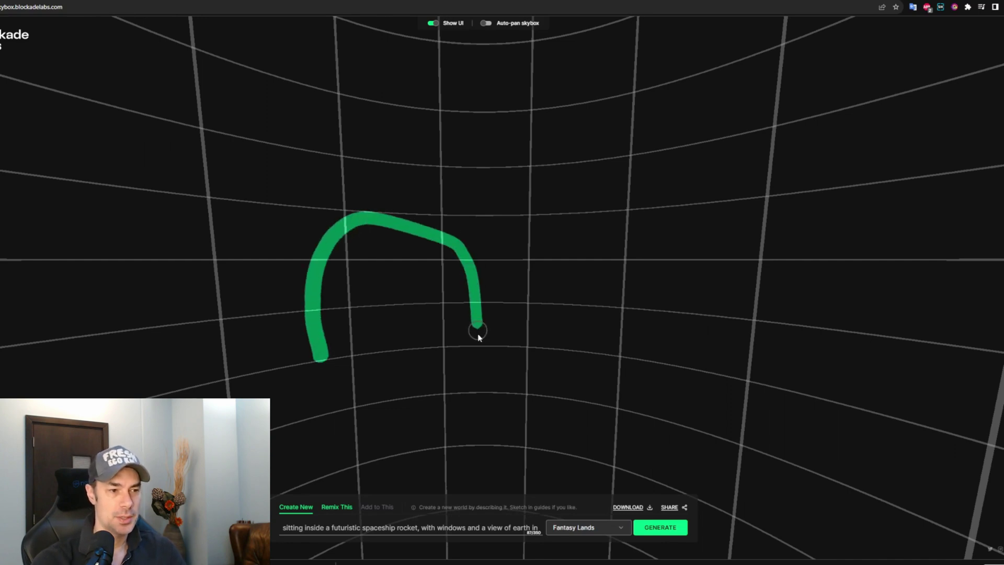
drag(478, 337, 478, 342)
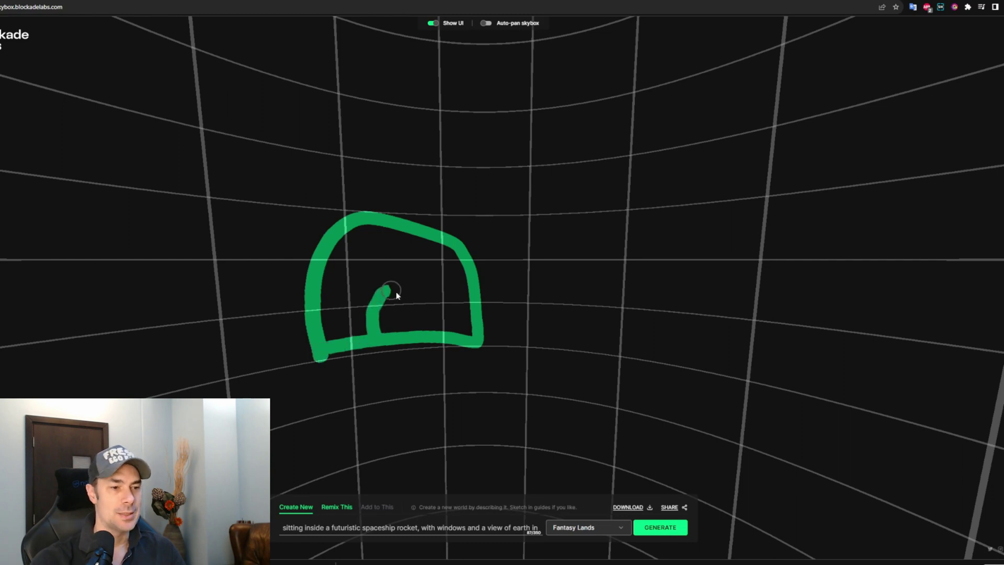
drag(405, 317, 404, 333)
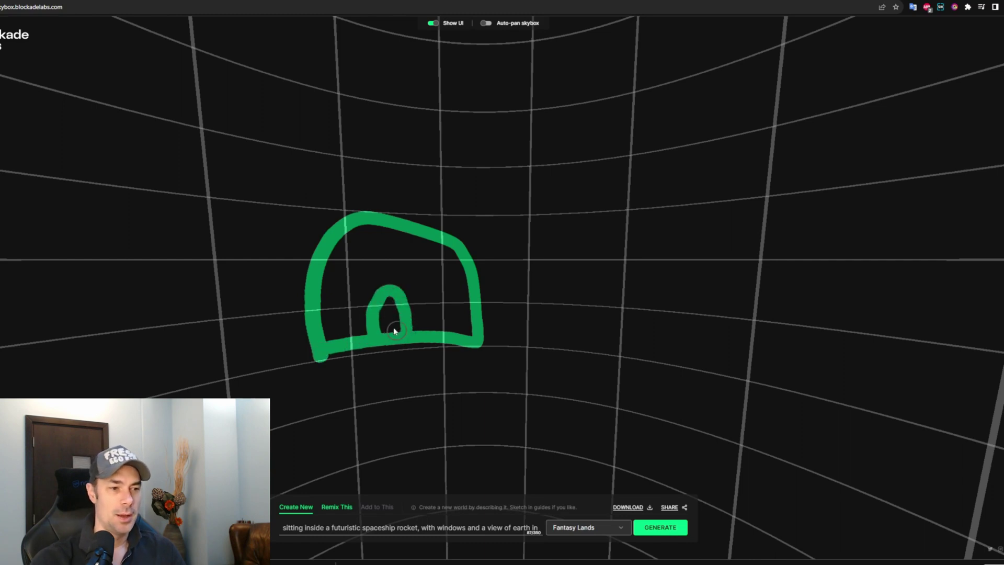
Add three short stubs along the domed roof and sketch a stick figure standing on top of it
drag(306, 271, 293, 256)
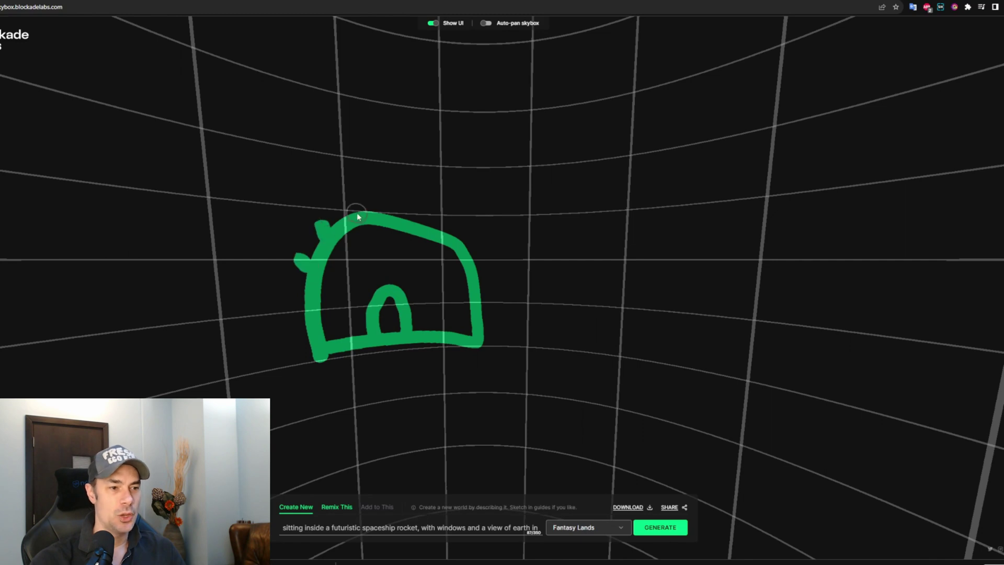
mouse_move(390, 216)
mouse_down()
mouse_move(392, 138)
mouse_move(370, 157)
mouse_move(342, 153)
mouse_move(416, 183)
mouse_move(394, 140)
mouse_move(379, 135)
mouse_move(391, 120)
mouse_move(407, 144)
mouse_move(398, 131)
mouse_up()
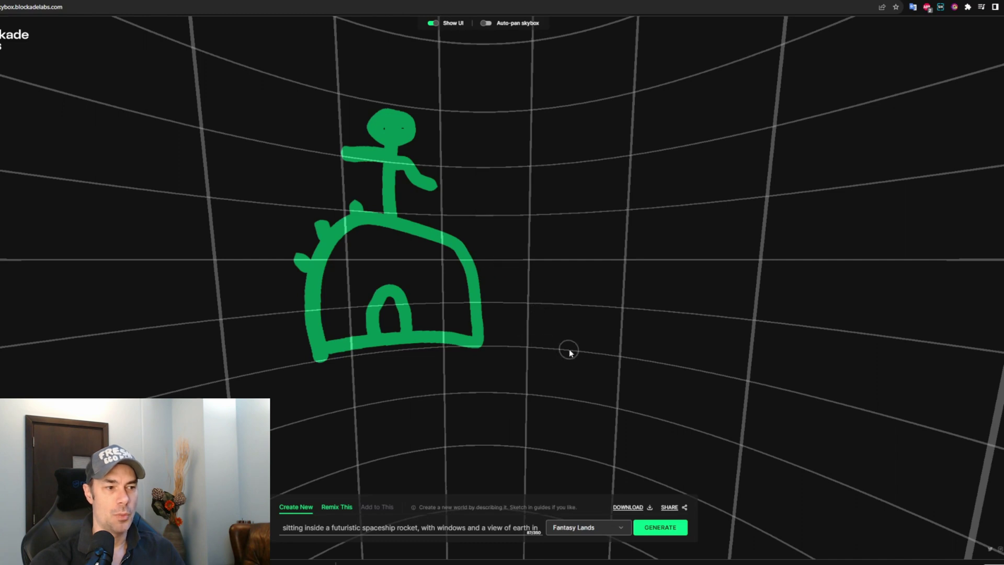
Sketch a second domed house beside the first, with an arched door and a small round window
mouse_move(564, 346)
mouse_down()
mouse_move(580, 241)
mouse_move(616, 215)
mouse_move(701, 237)
mouse_move(721, 261)
mouse_up()
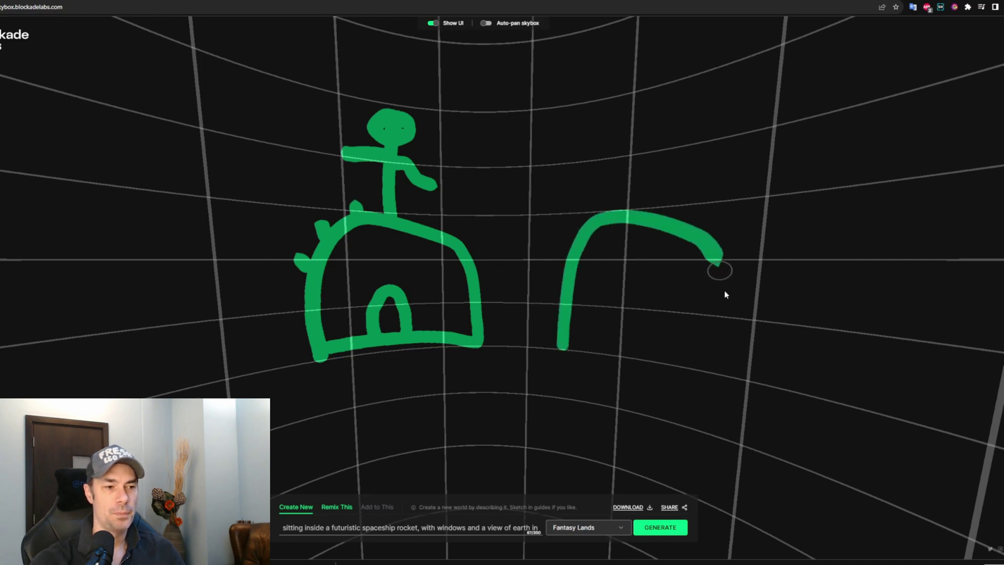
mouse_move(720, 367)
mouse_down()
mouse_move(552, 350)
mouse_move(624, 361)
mouse_move(646, 299)
mouse_up()
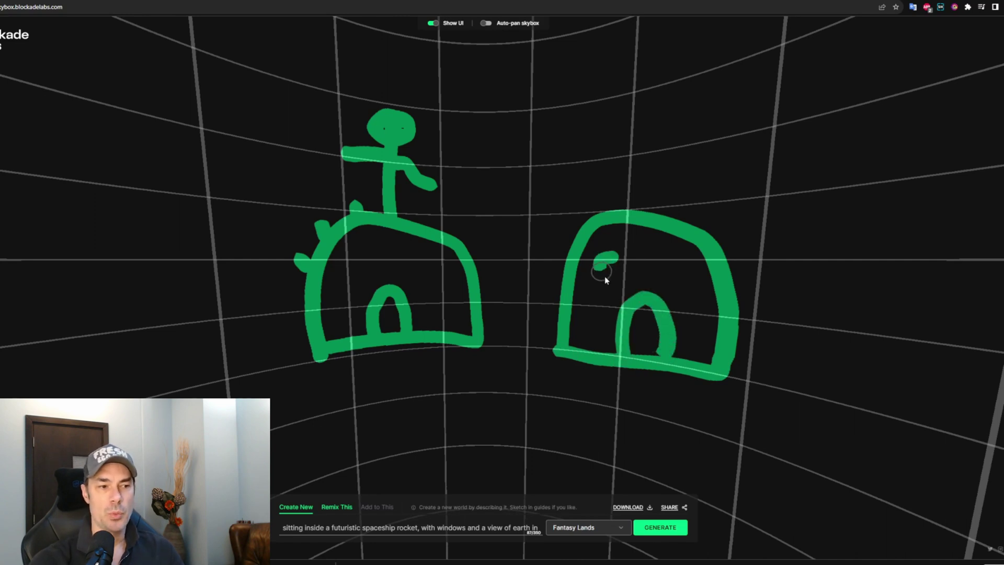
drag(628, 269, 614, 257)
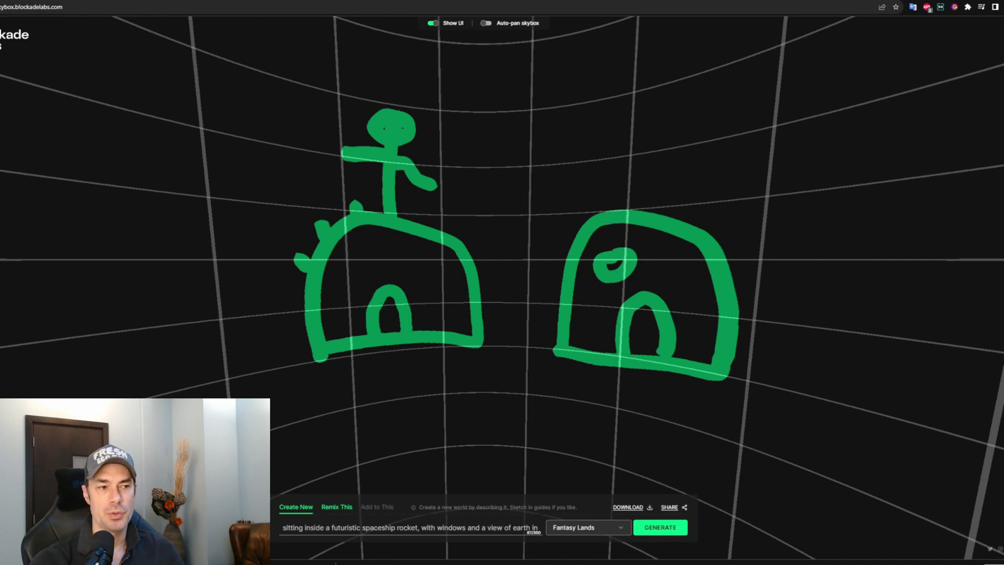
Sketch a third domed house with a rectangular door on the empty grid beyond the second house
drag(245, 192, 13, 183)
drag(359, 227, 248, 230)
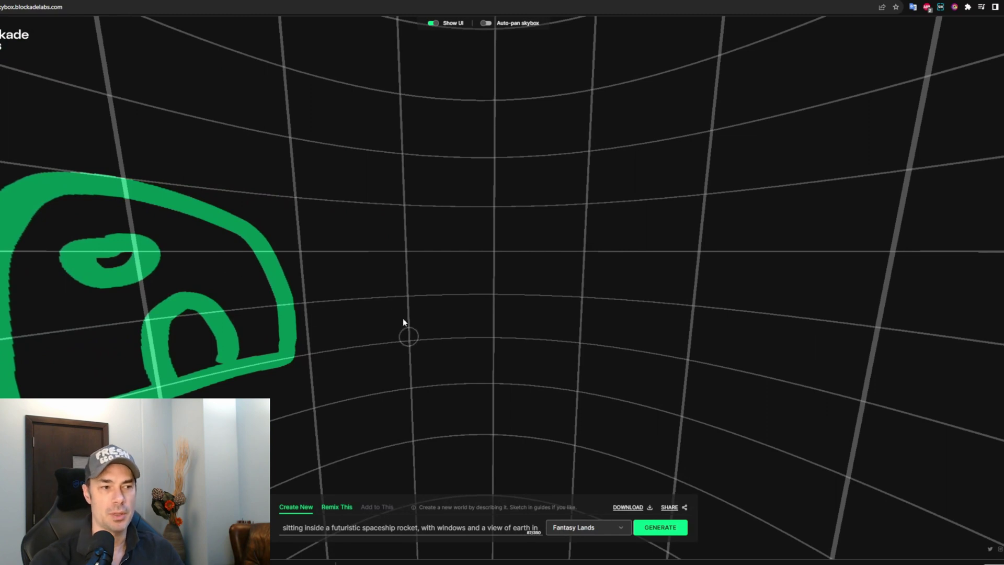
mouse_move(408, 339)
mouse_down()
mouse_move(393, 254)
mouse_move(405, 191)
mouse_move(457, 163)
mouse_move(560, 173)
mouse_move(592, 222)
mouse_move(609, 283)
mouse_move(605, 352)
mouse_move(403, 341)
mouse_move(437, 334)
mouse_move(470, 278)
mouse_move(470, 256)
mouse_up()
drag(537, 337, 537, 345)
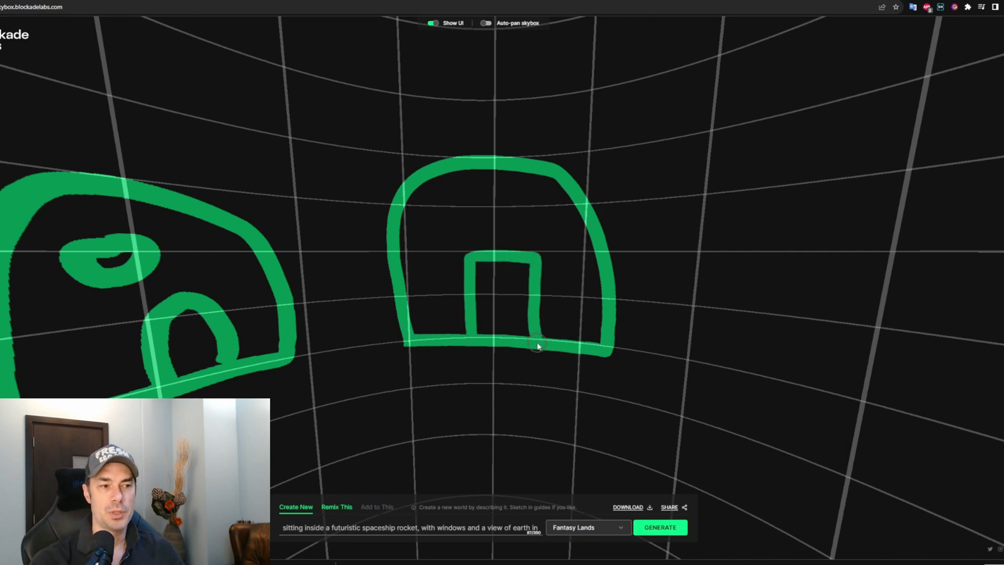
mouse_move(432, 204)
mouse_down()
mouse_move(433, 221)
mouse_move(529, 224)
mouse_move(552, 192)
mouse_up()
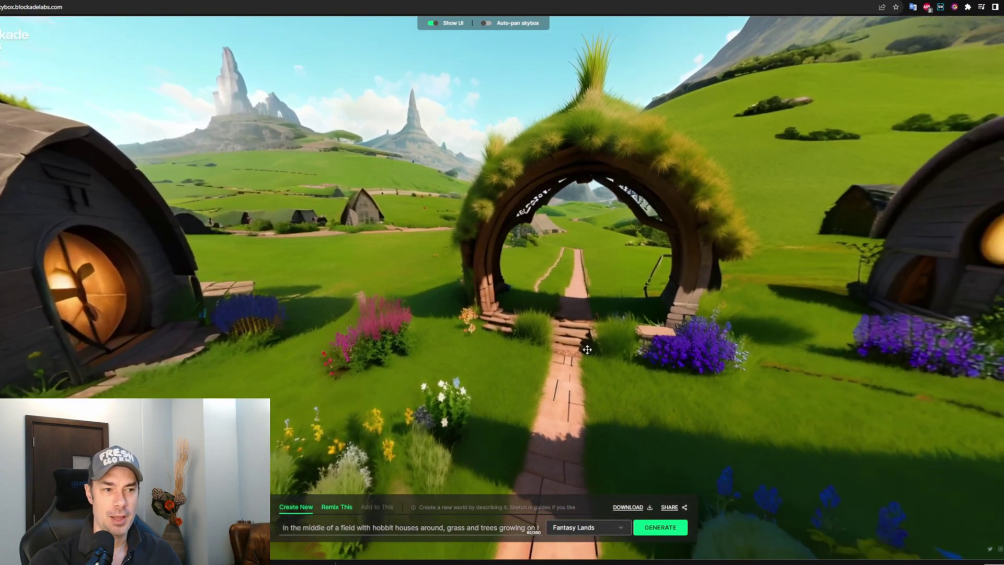
Look around the Fantasy Lands hobbit village, examining the houses, the grassy archway and the surrounding hills
drag(586, 345, 5, 450)
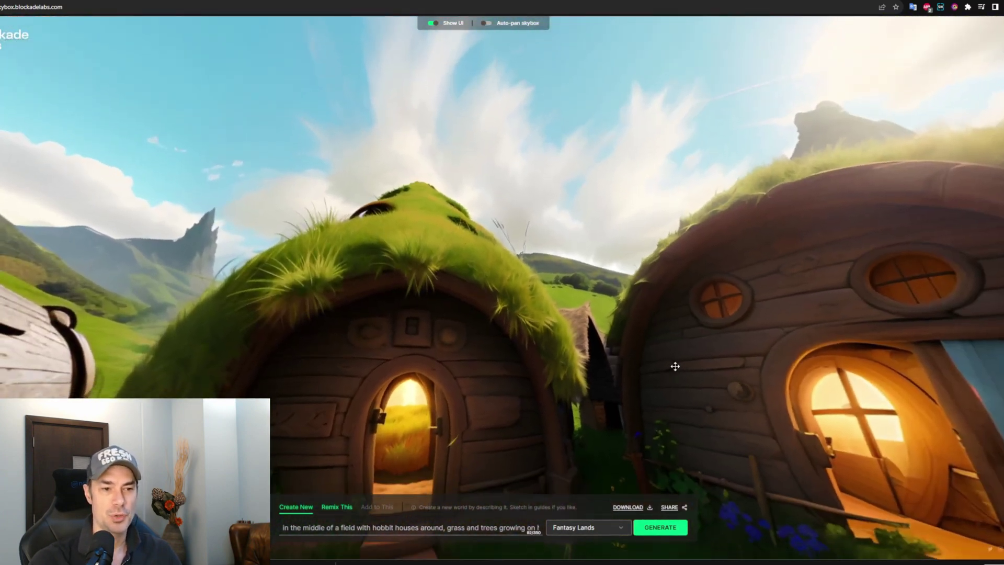
drag(673, 365, 8, 326)
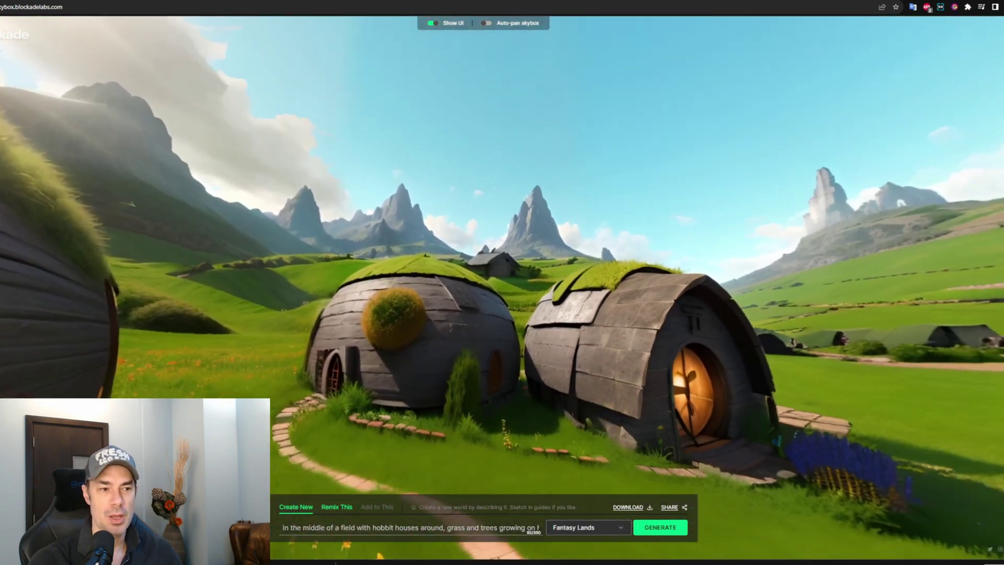
drag(513, 369, 33, 314)
drag(361, 310, 486, 298)
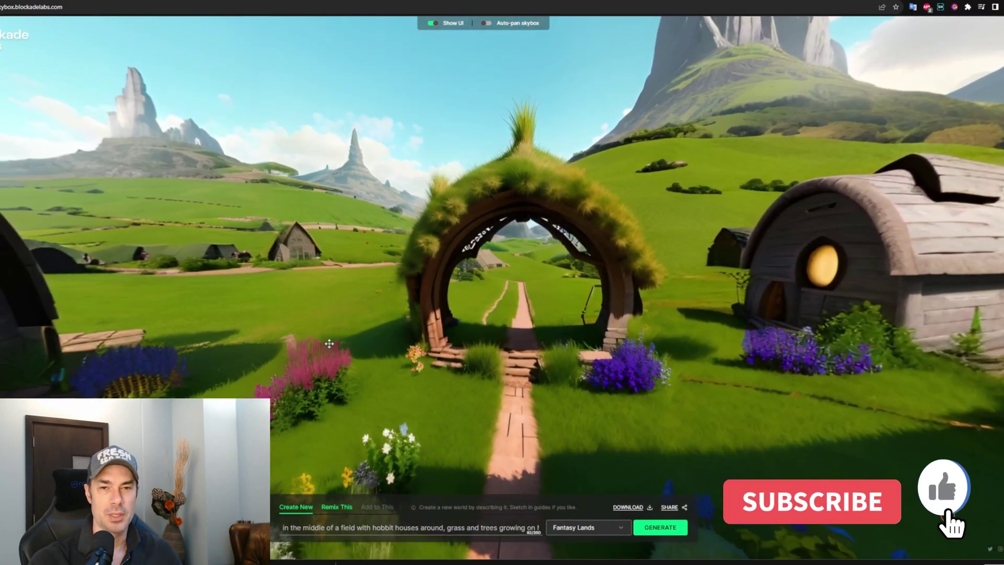
scroll(327, 340, up, 5)
scroll(327, 340, down, 5)
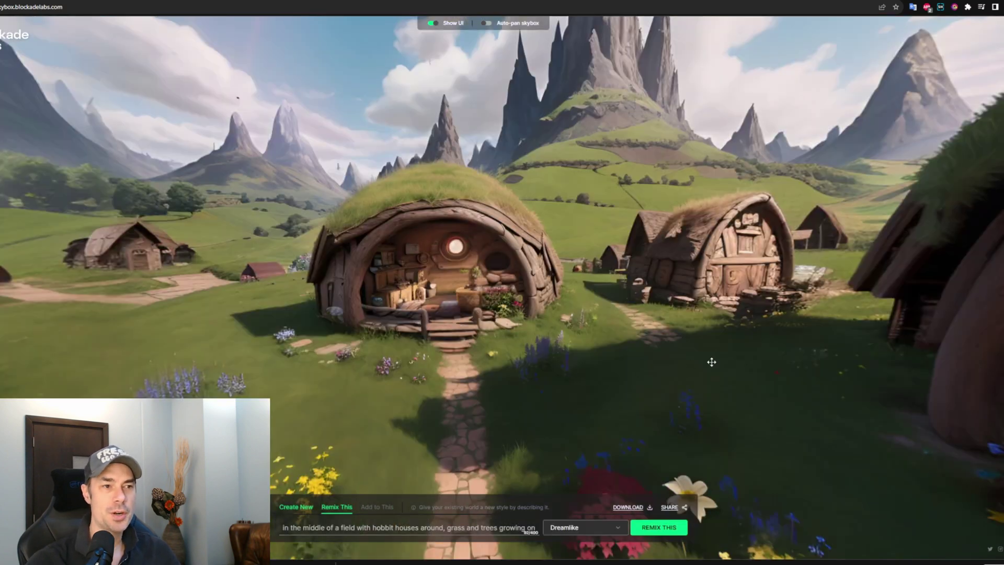
Look around the hobbit village remixed in the Dreamlike style, comparing its houses with the earlier version
drag(711, 362, 345, 363)
drag(640, 352, 269, 335)
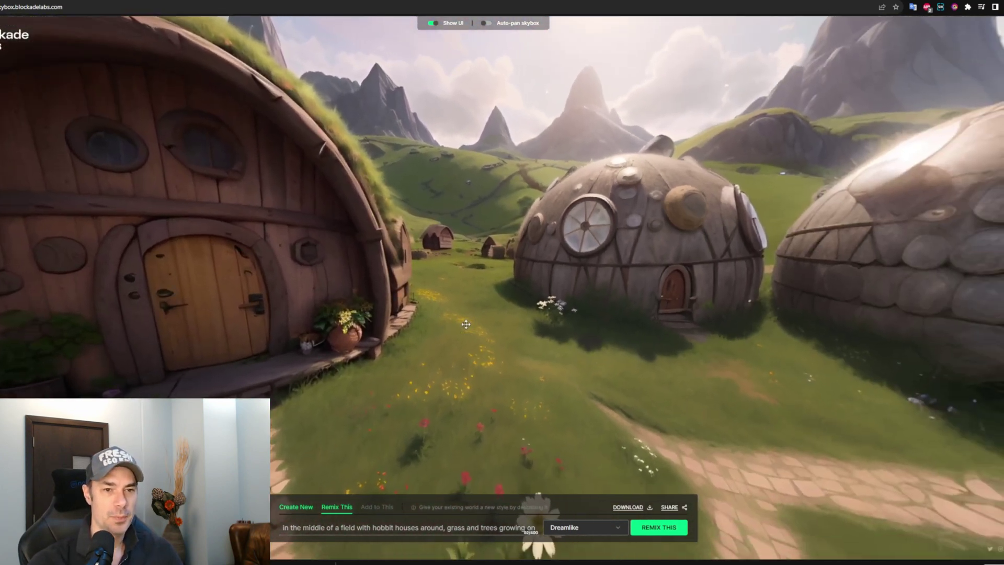
drag(465, 324, 254, 368)
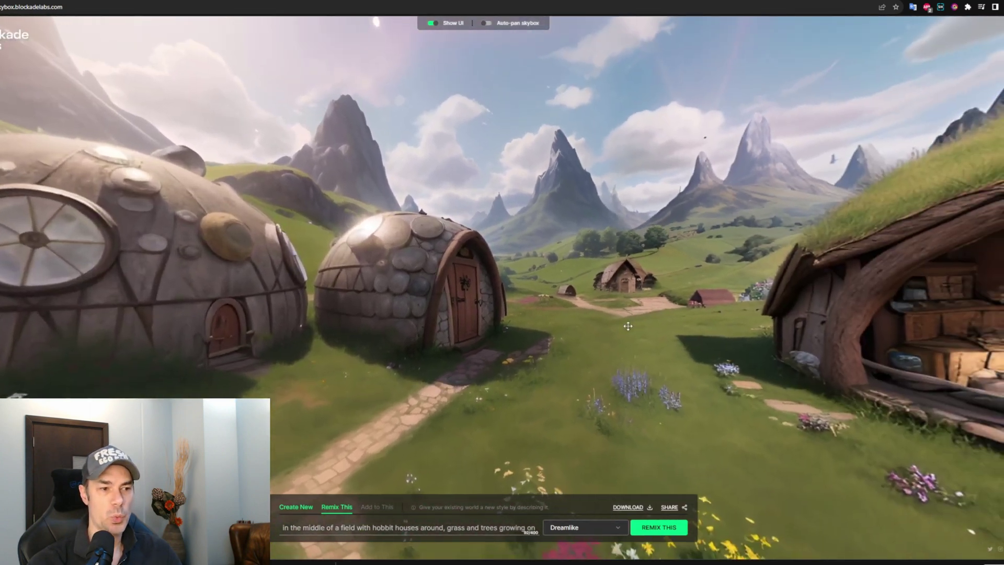
Start a new skybox with two long wavy road lines across the grid and a rectangular vehicle outline on the far line
drag(627, 326, 219, 291)
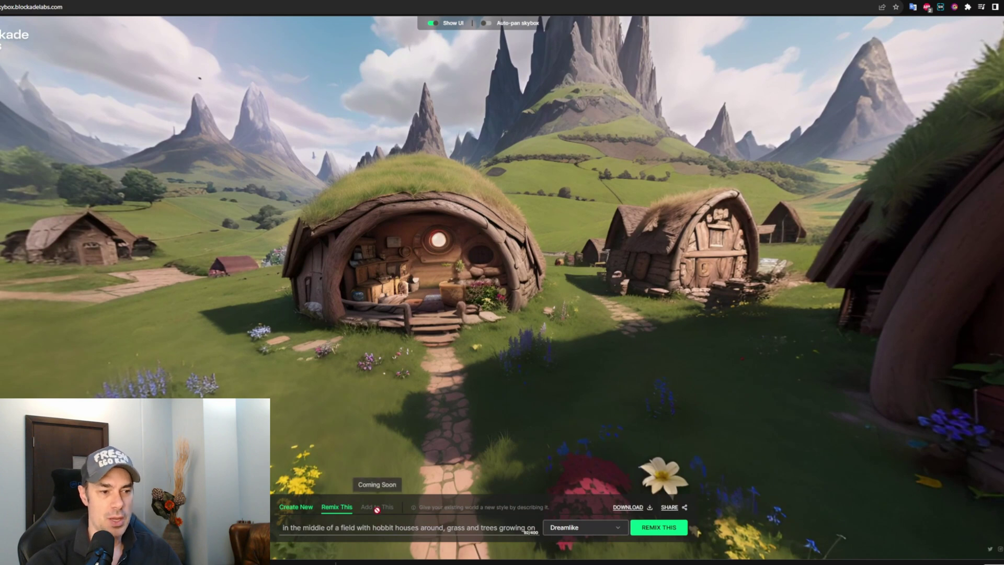
click(295, 506)
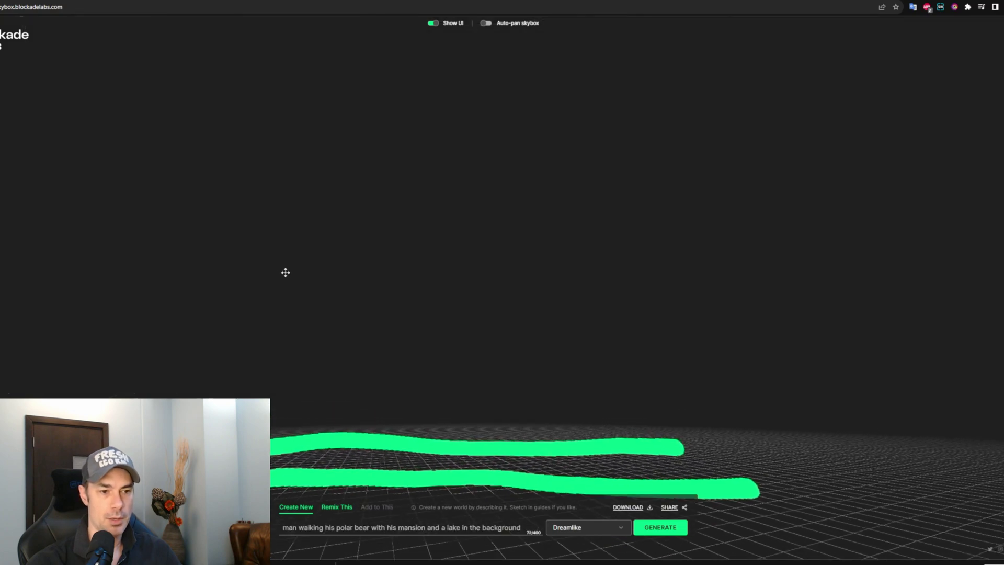
mouse_move(206, 315)
mouse_down()
mouse_move(251, 352)
mouse_move(211, 175)
mouse_move(180, 257)
mouse_up()
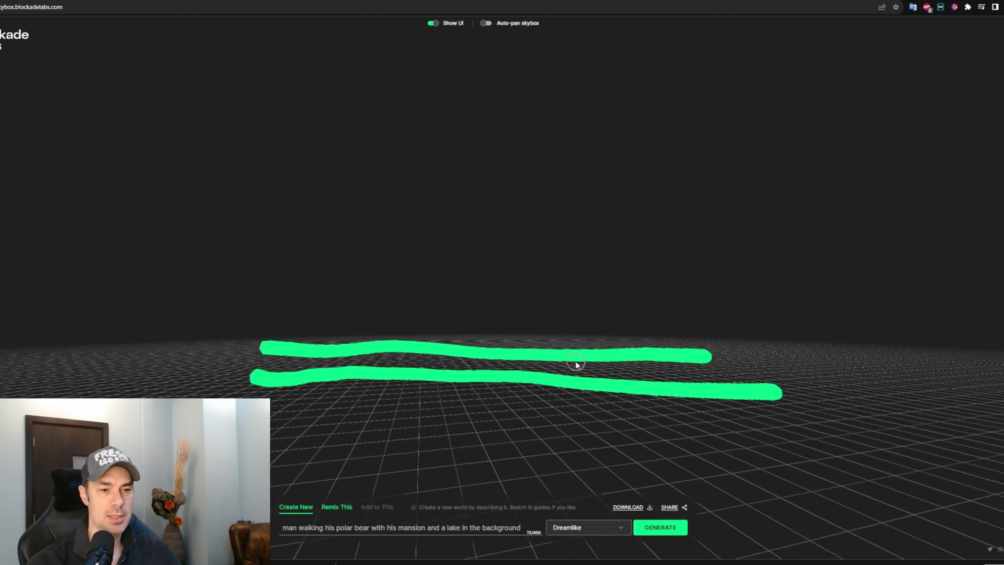
mouse_move(577, 364)
mouse_down()
mouse_move(573, 329)
mouse_move(654, 333)
mouse_move(649, 363)
mouse_move(579, 363)
mouse_up()
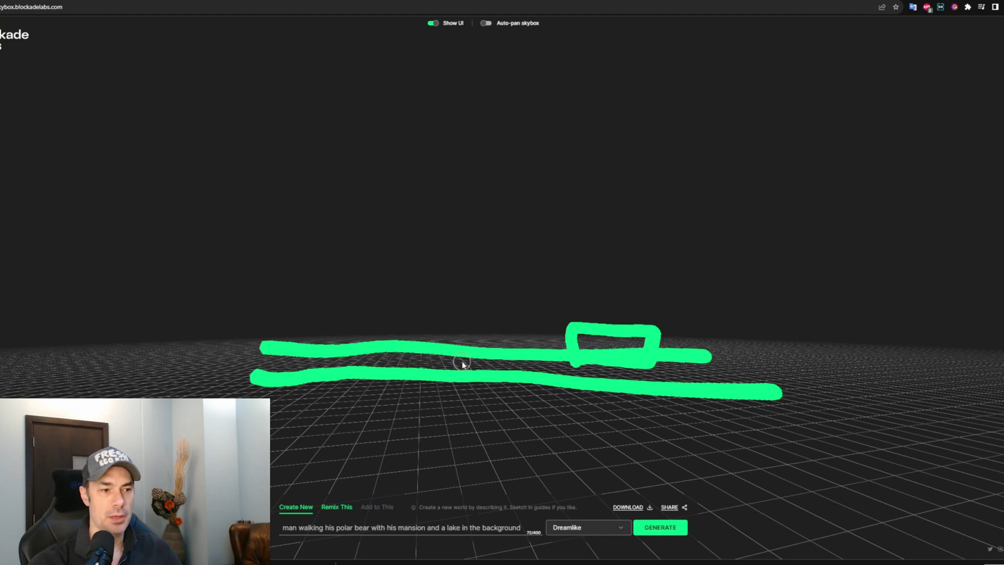
Sketch a boxy truck with a rounded cab on the road, plus another rectangular vehicle with a triangular shape on top
mouse_move(459, 345)
mouse_down()
mouse_move(450, 303)
mouse_move(434, 309)
mouse_move(511, 291)
mouse_move(522, 349)
mouse_move(461, 343)
mouse_up()
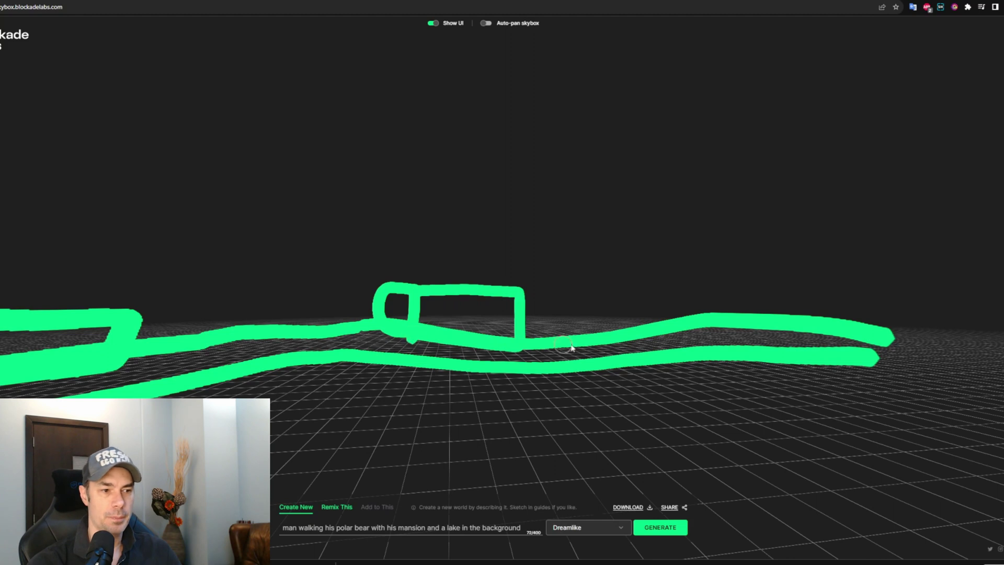
mouse_move(649, 344)
mouse_down()
mouse_move(648, 297)
mouse_move(782, 281)
mouse_move(782, 337)
mouse_move(645, 342)
mouse_up()
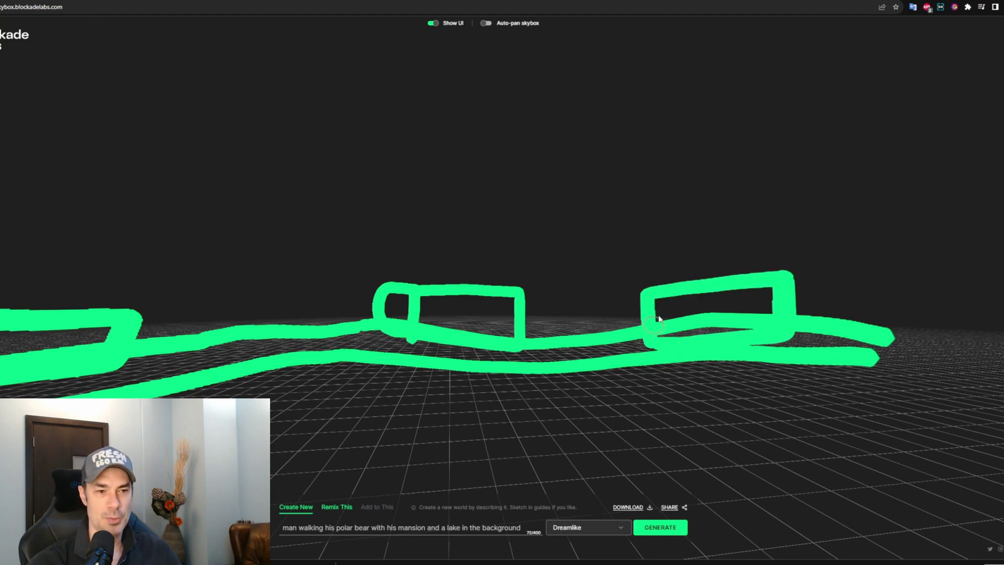
mouse_move(675, 279)
mouse_down()
mouse_move(683, 232)
mouse_move(735, 269)
mouse_up()
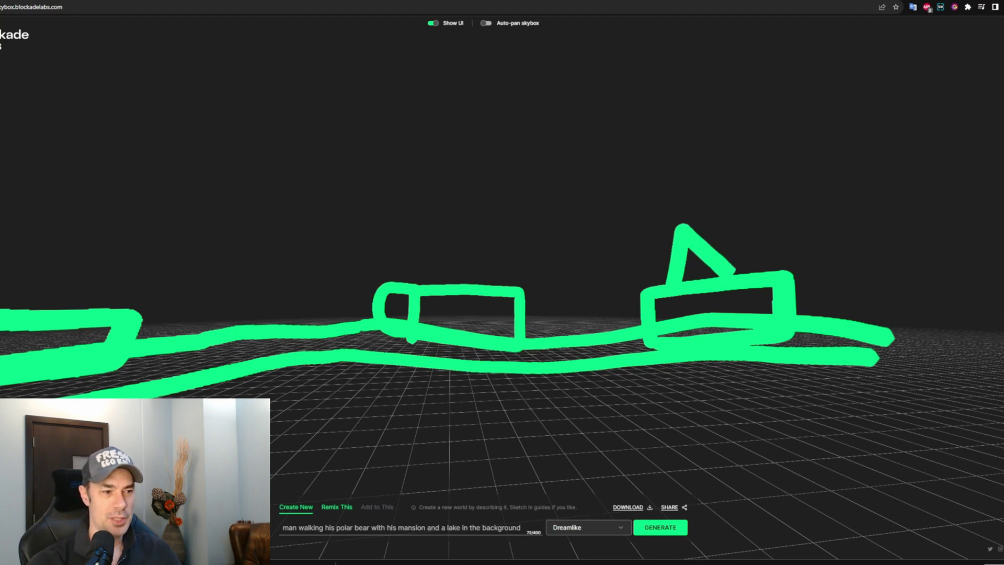
Extend both road lines across the empty grid beyond the triangle-topped vehicle and sketch another small vehicle outline on them
mouse_move(460, 205)
mouse_down()
mouse_move(0, 225)
mouse_move(0, 198)
mouse_up()
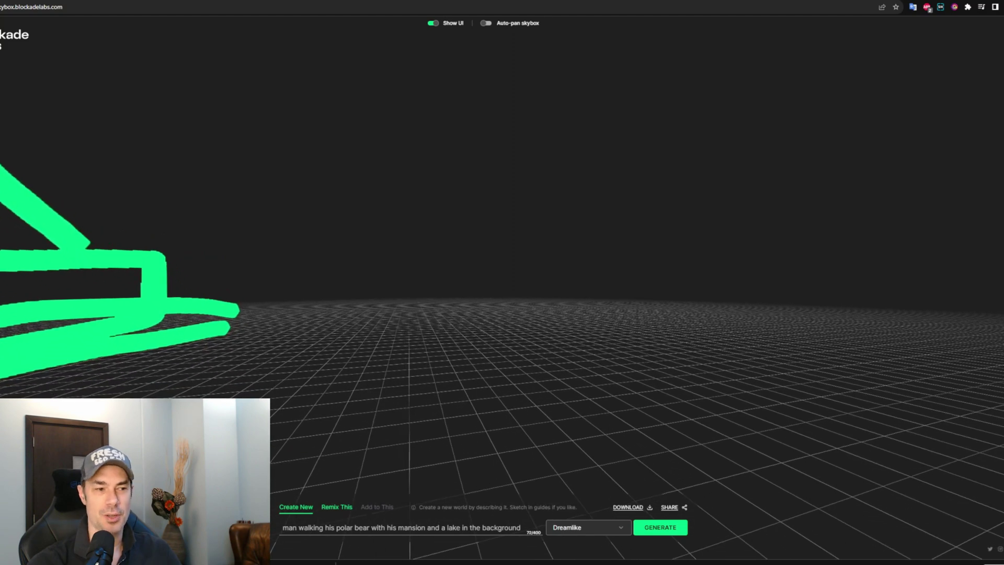
drag(842, 369, 954, 387)
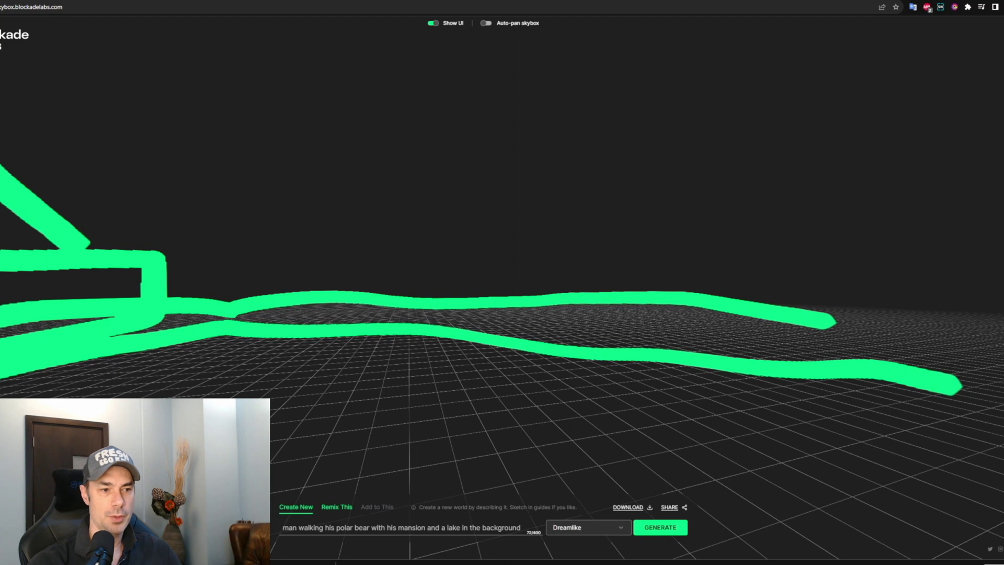
mouse_move(507, 322)
mouse_down()
mouse_move(535, 242)
mouse_move(596, 231)
mouse_move(634, 239)
mouse_move(663, 327)
mouse_move(523, 322)
mouse_up()
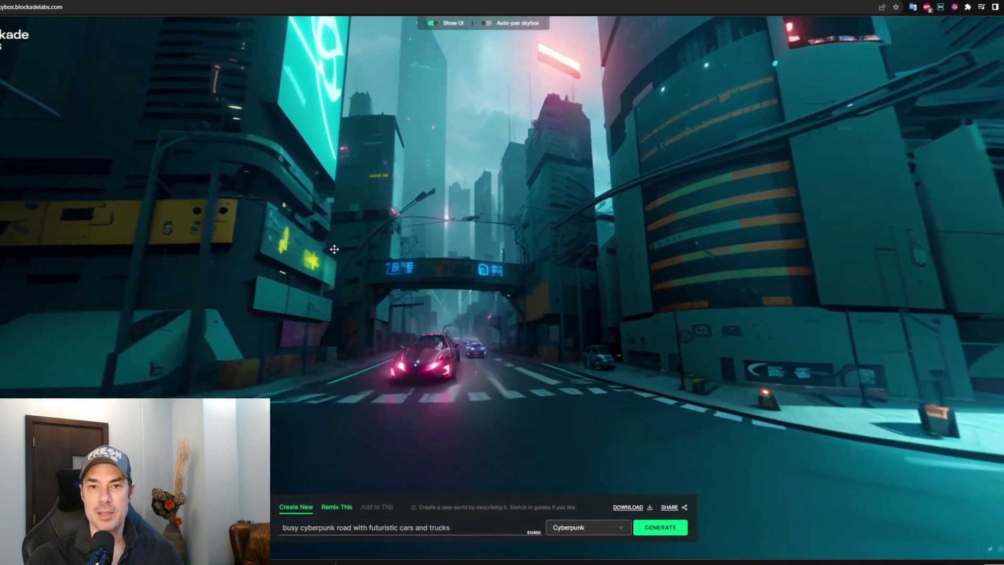
Look around the generated cyberpunk road skybox and start a remix of it, dismissing the introduction
drag(274, 475, 439, 463)
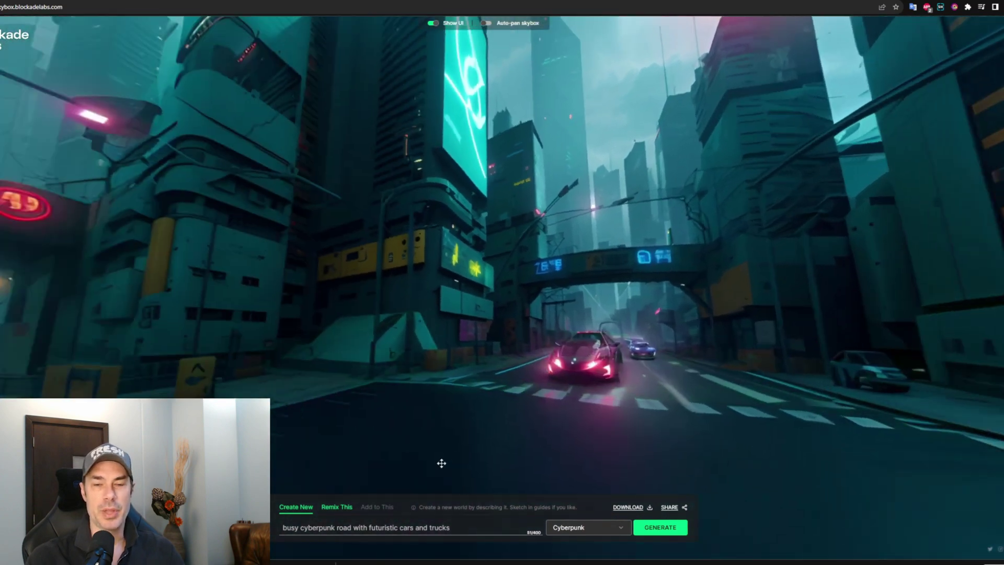
mouse_move(308, 476)
mouse_down()
mouse_move(385, 439)
mouse_move(314, 428)
mouse_move(385, 405)
mouse_move(459, 412)
mouse_up()
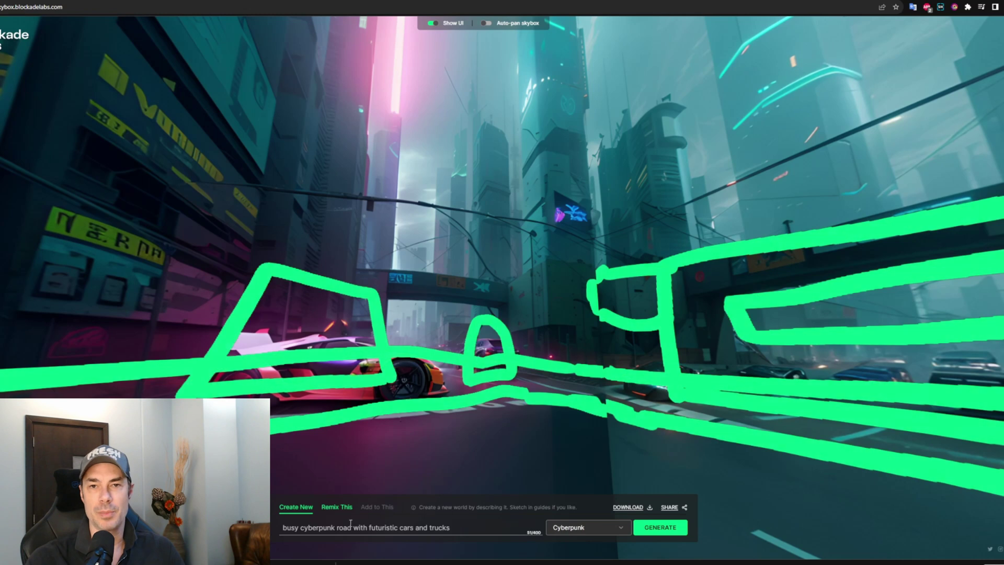
click(337, 508)
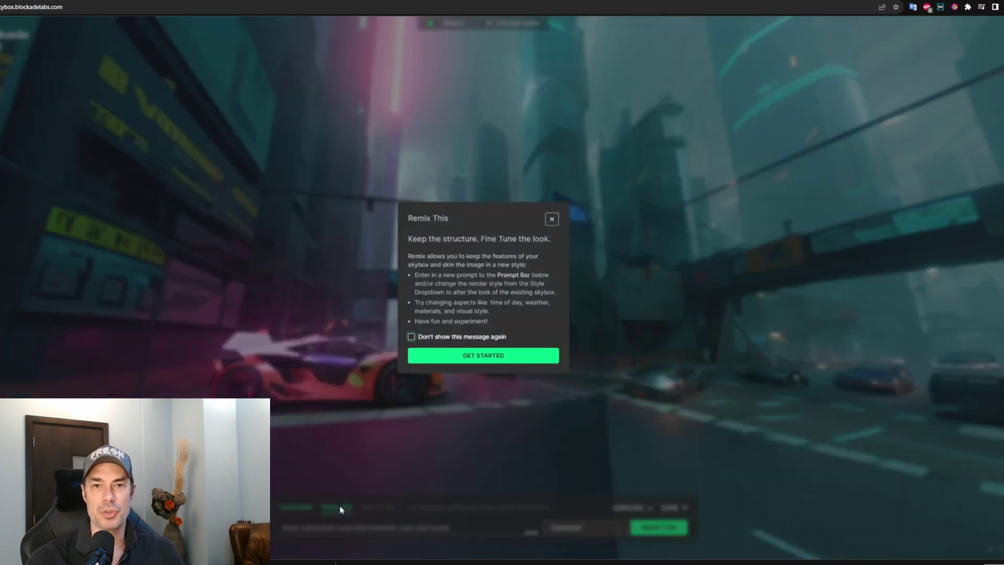
click(454, 357)
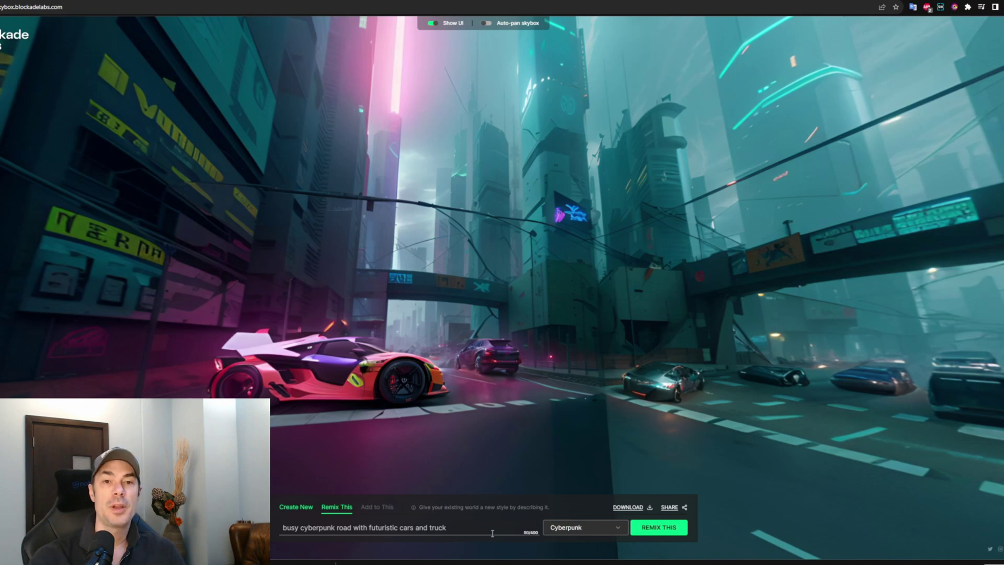
Replace the existing remix prompt with a new description beginning "at night with mu"
key(BackSpace)
key(BackSpace)
key(BackSpace)
key(BackSpace)
key(BackSpace)
key(BackSpace)
key(BackSpace)
key(BackSpace)
key(BackSpace)
key(BackSpace)
key(BackSpace)
key(BackSpace)
key(BackSpace)
key(BackSpace)
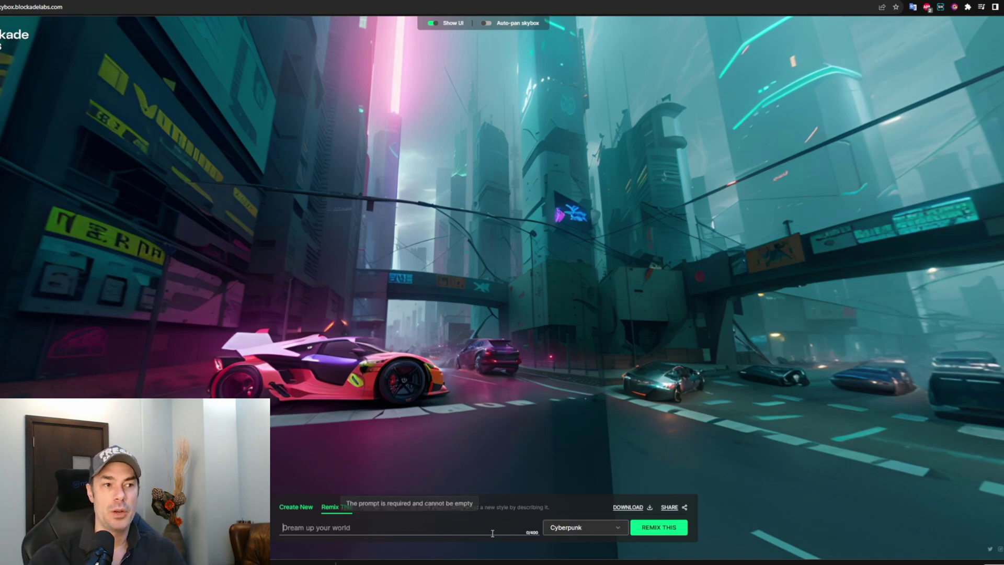
text(at)
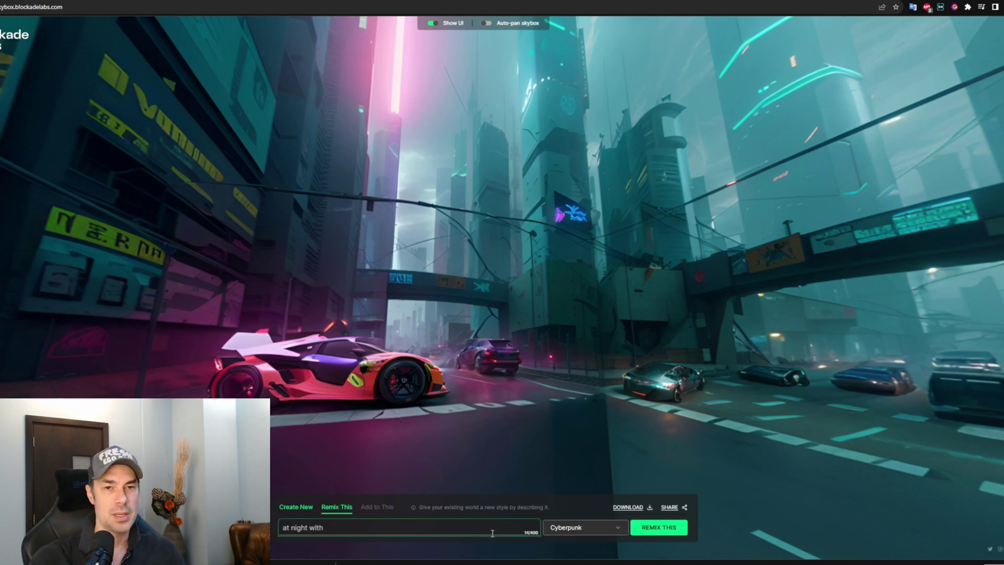
text(night with mu)
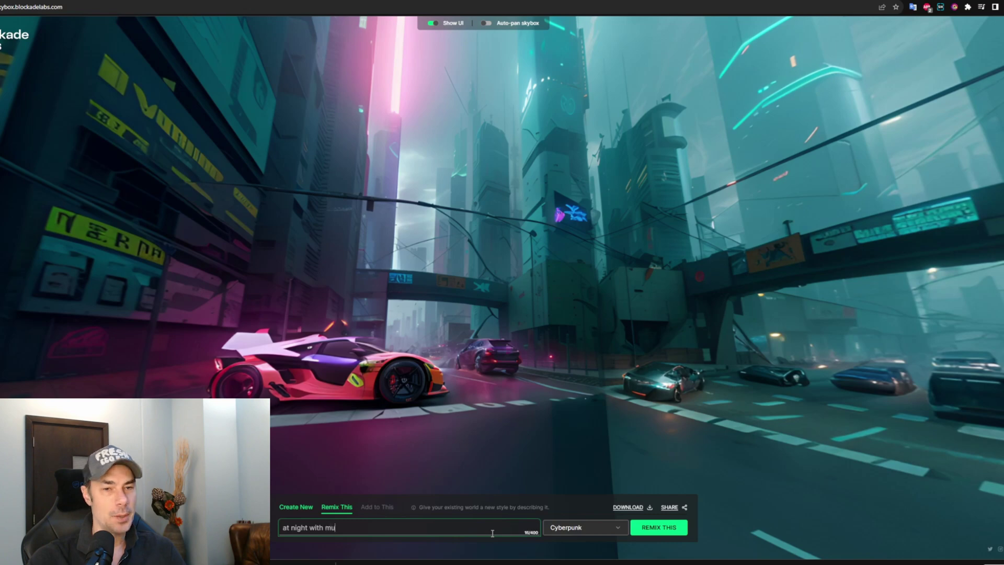